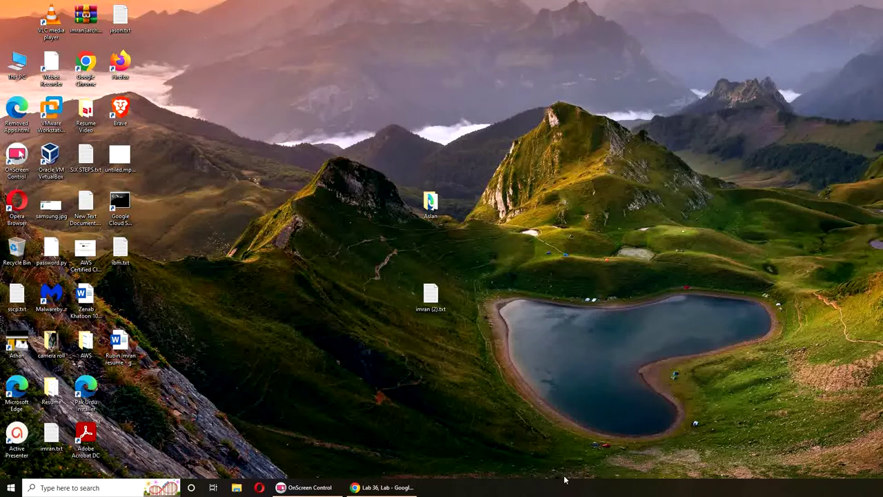
Restore and widen the Lab 36 window, then power on and connect the WIN16 machine
{"action": "left_click", "coordinate": [391, 489]}
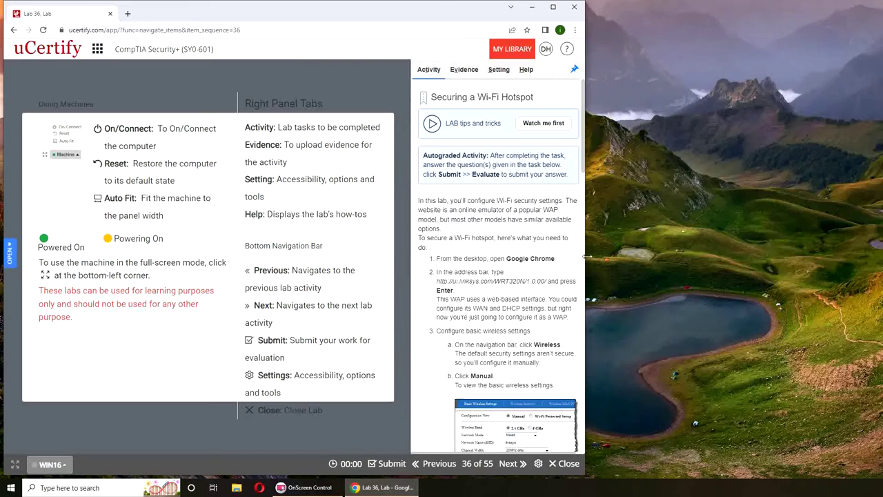
{"action": "left_click_drag", "start_coordinate": [586, 256], "coordinate": [881, 276]}
{"action": "scroll", "coordinate": [803, 264], "scroll_direction": "down", "scroll_amount": 3}
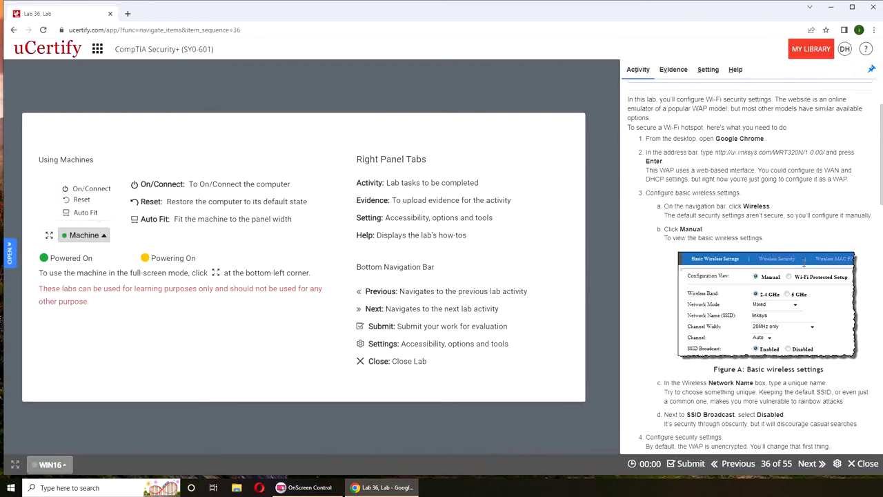
{"action": "scroll", "coordinate": [803, 266], "scroll_direction": "up", "scroll_amount": 2}
{"action": "left_click", "coordinate": [50, 464]}
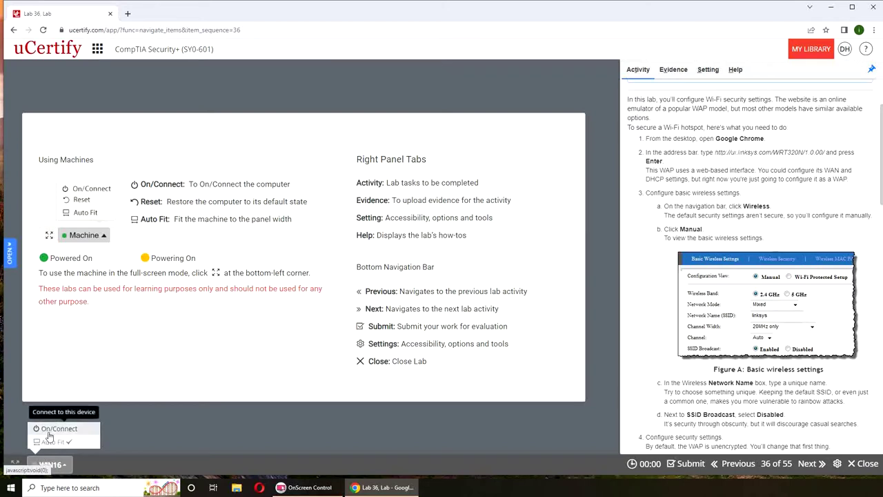
{"action": "left_click", "coordinate": [49, 434]}
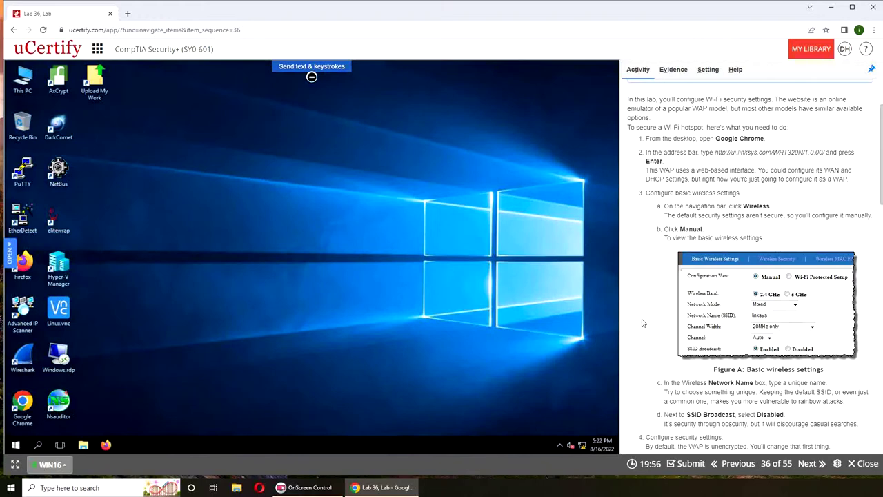
{"action": "scroll", "coordinate": [641, 322], "scroll_direction": "down", "scroll_amount": 3}
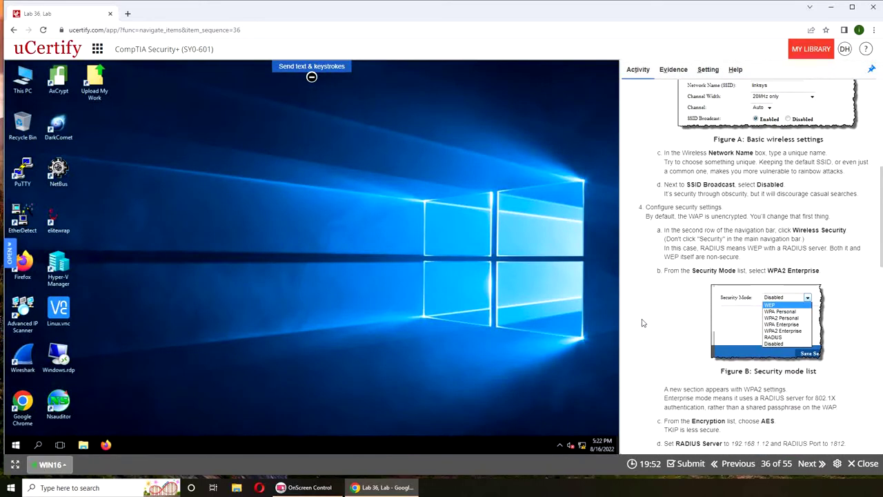
{"action": "scroll", "coordinate": [642, 322], "scroll_direction": "down", "scroll_amount": 1}
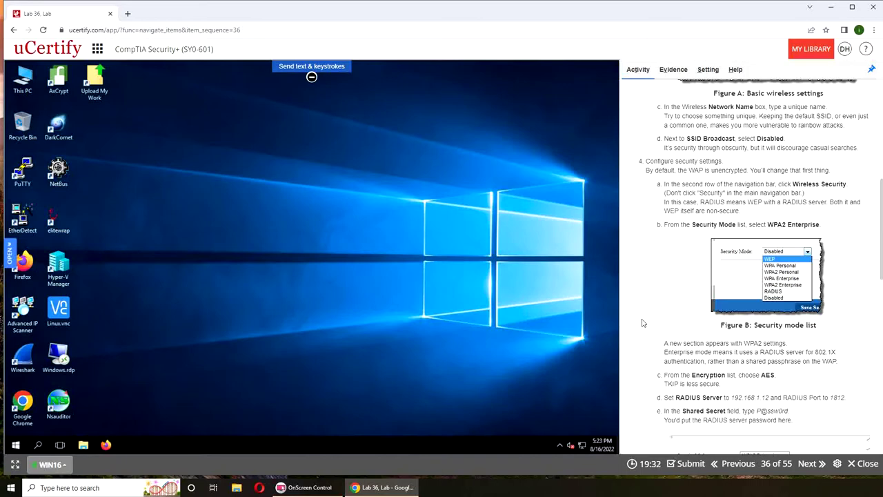
{"action": "scroll", "coordinate": [641, 322], "scroll_direction": "down", "scroll_amount": 5}
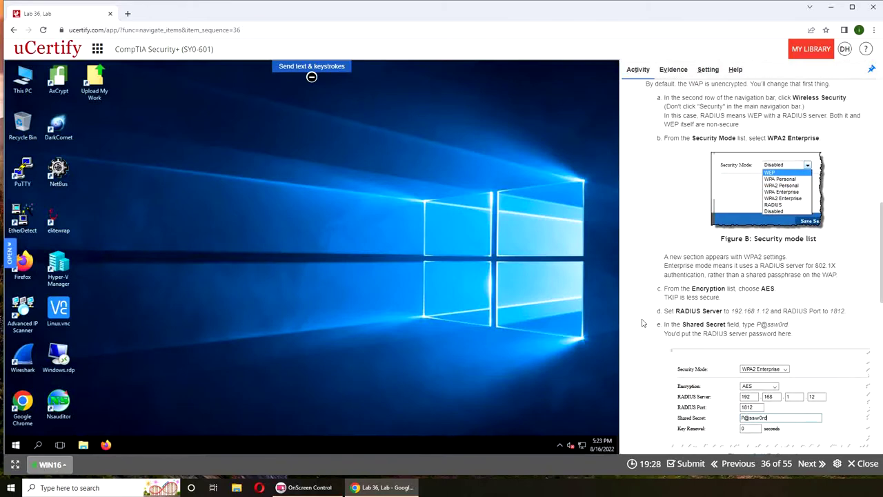
{"action": "scroll", "coordinate": [641, 323], "scroll_direction": "down", "scroll_amount": 1}
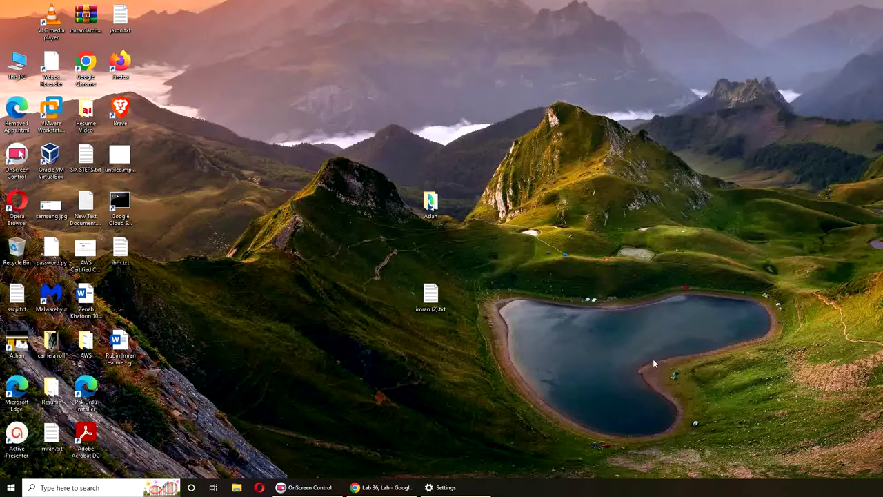
{"action": "left_click", "coordinate": [402, 489]}
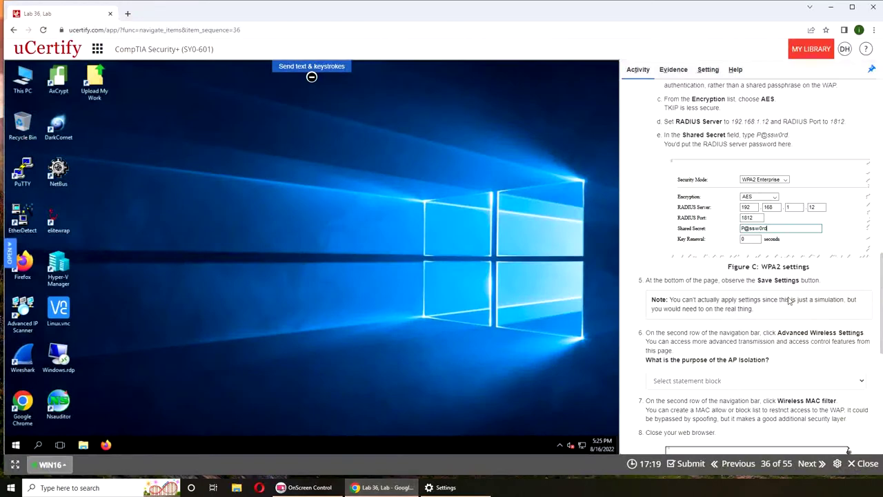
{"action": "scroll", "coordinate": [789, 300], "scroll_direction": "down", "scroll_amount": 3}
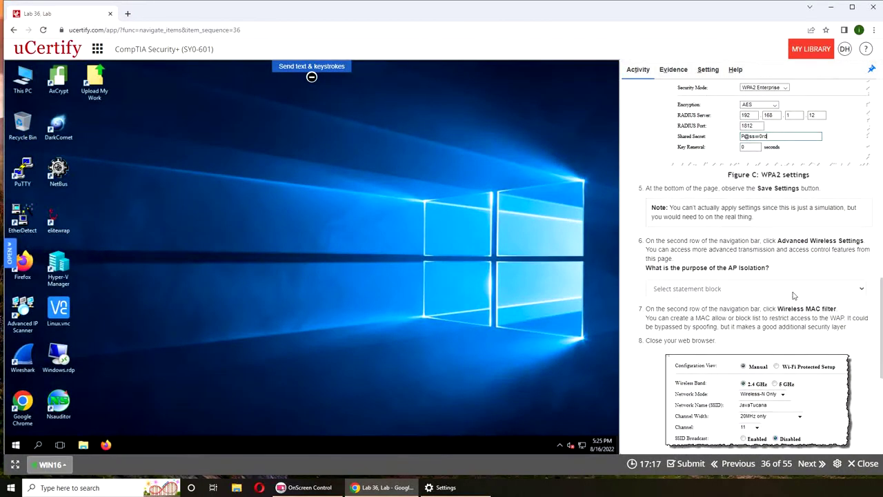
{"action": "scroll", "coordinate": [793, 295], "scroll_direction": "up", "scroll_amount": 1}
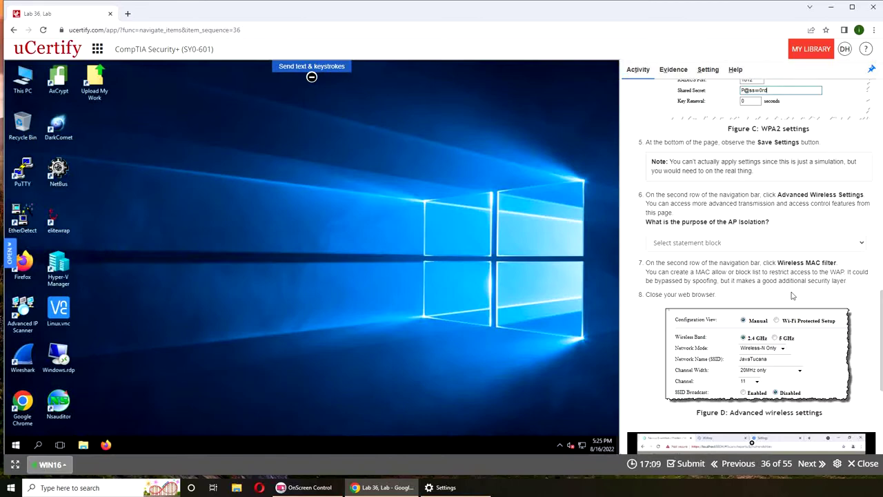
{"action": "mouse_move", "coordinate": [704, 338]}
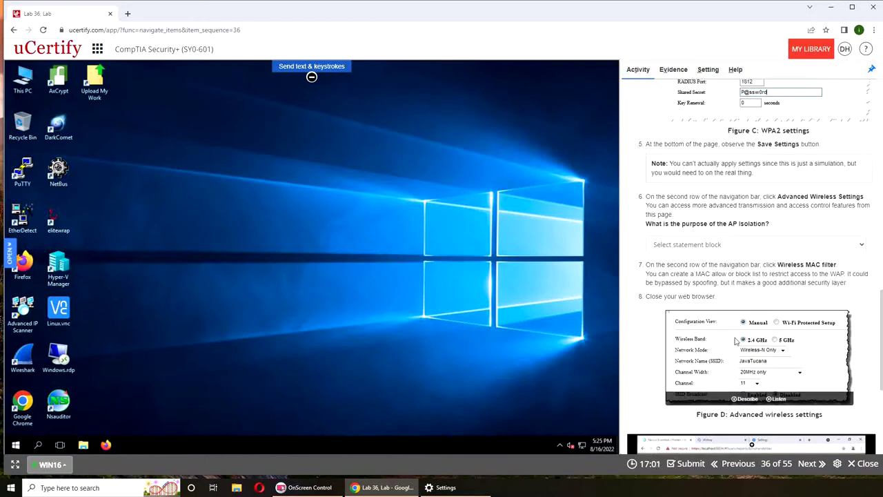
{"action": "scroll", "coordinate": [735, 290], "scroll_direction": "up", "scroll_amount": 10}
{"action": "scroll", "coordinate": [734, 289], "scroll_direction": "down", "scroll_amount": 1}
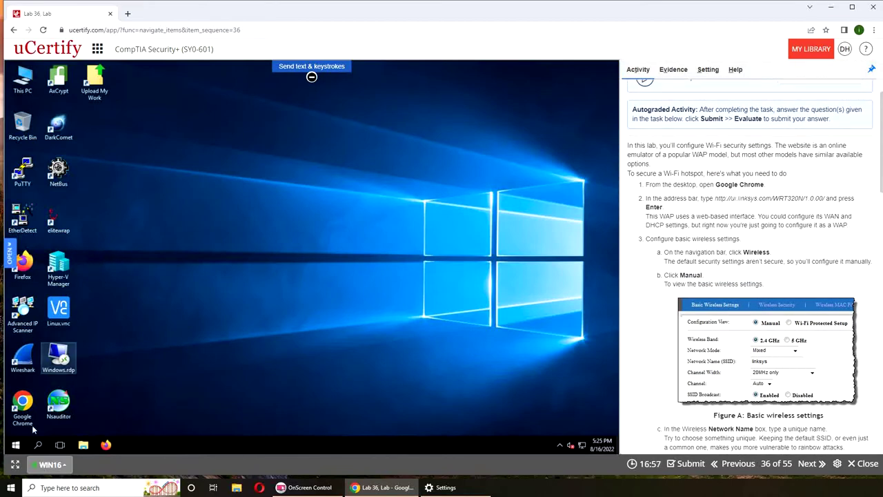
Launch Google Chrome on the WIN16 desktop and select the emulator URL in the instructions
{"action": "left_click", "coordinate": [22, 406]}
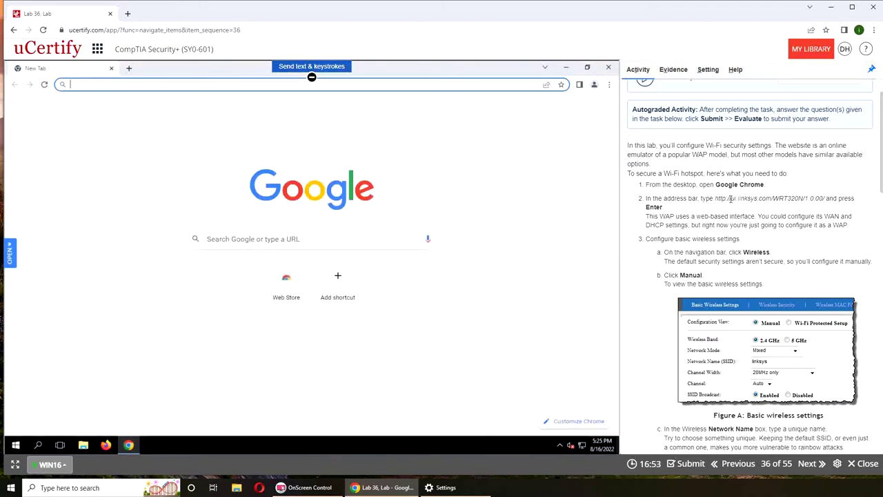
{"action": "left_click_drag", "start_coordinate": [714, 198], "coordinate": [825, 199]}
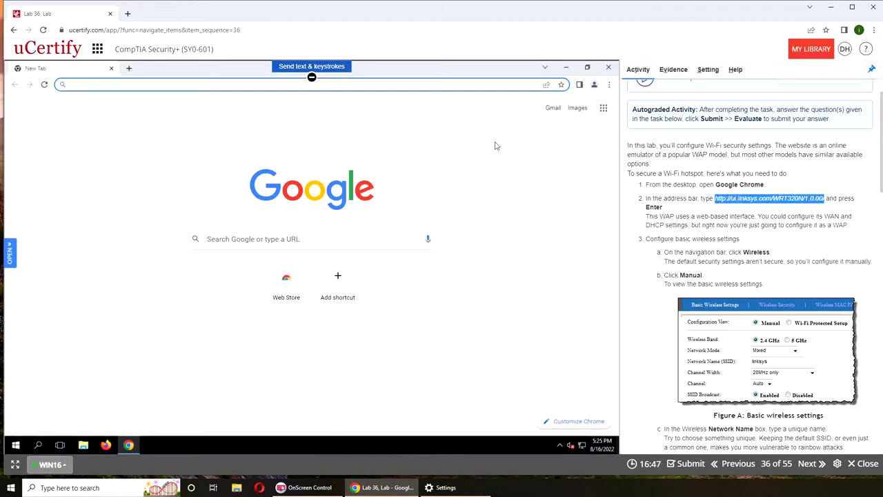
{"action": "left_click", "coordinate": [291, 86]}
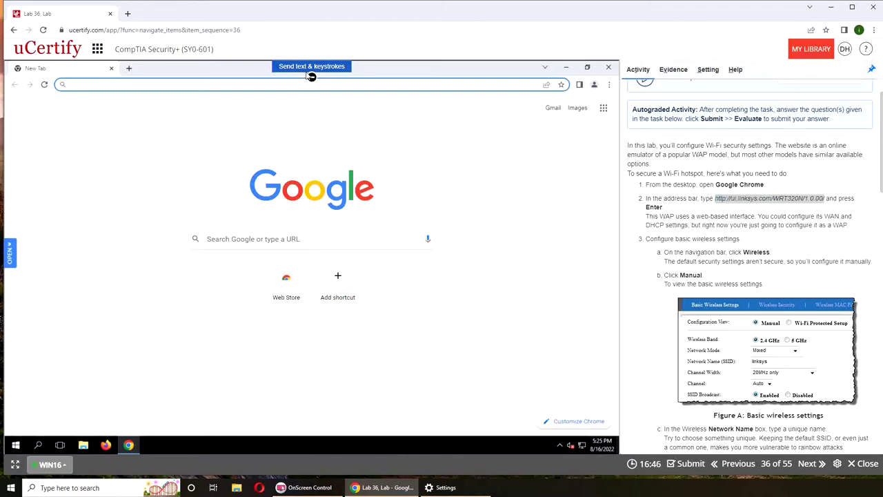
Try pasting the emulator URL into the Send text & keystrokes box
{"action": "left_click", "coordinate": [304, 67]}
{"action": "left_click", "coordinate": [311, 108]}
{"action": "right_click", "coordinate": [311, 110]}
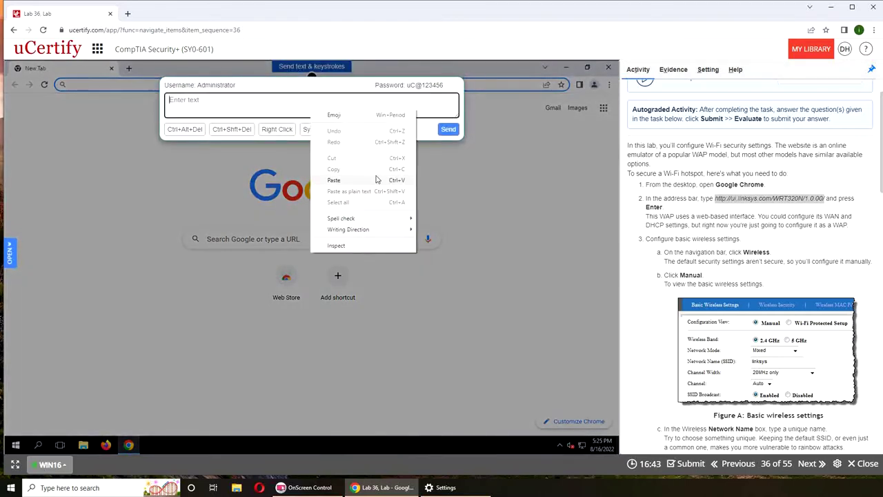
{"action": "left_click", "coordinate": [378, 181]}
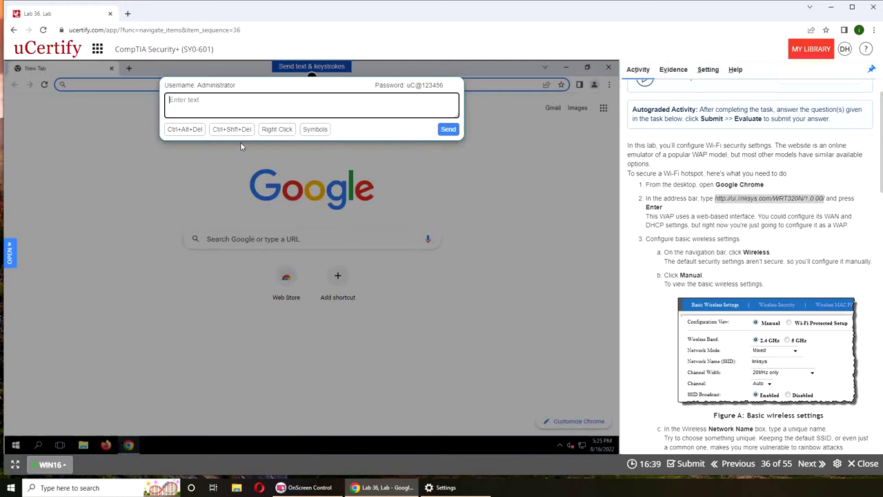
{"action": "right_click", "coordinate": [231, 106]}
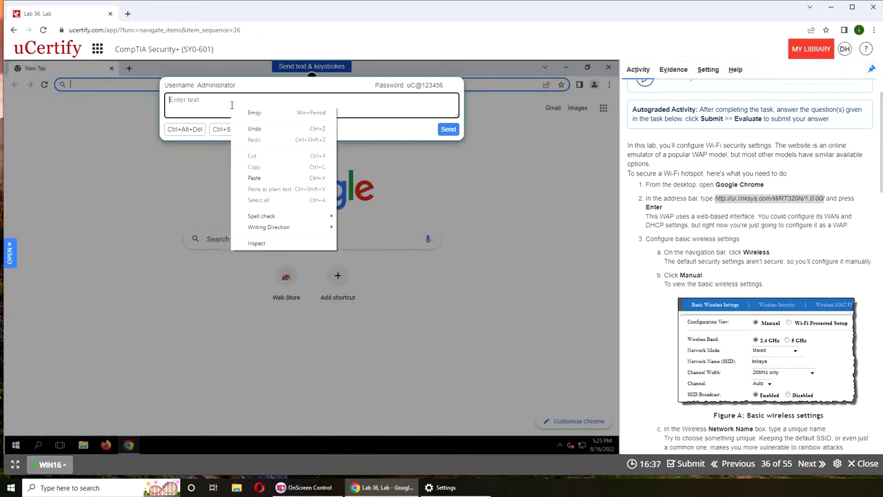
{"action": "left_click", "coordinate": [262, 178]}
Copy the emulator URL again, paste it into the send-text box, then close that panel
{"action": "left_click_drag", "start_coordinate": [824, 198], "coordinate": [715, 198]}
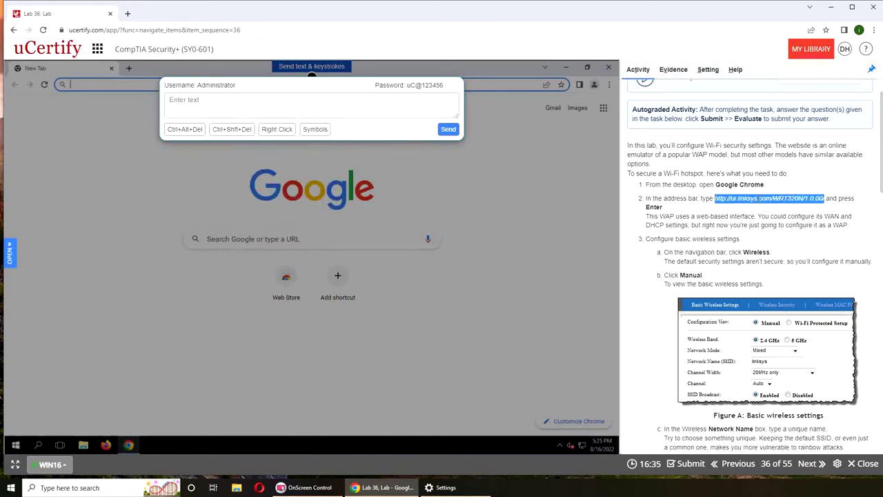
{"action": "right_click", "coordinate": [768, 204]}
{"action": "left_click", "coordinate": [774, 206]}
{"action": "right_click", "coordinate": [362, 105]}
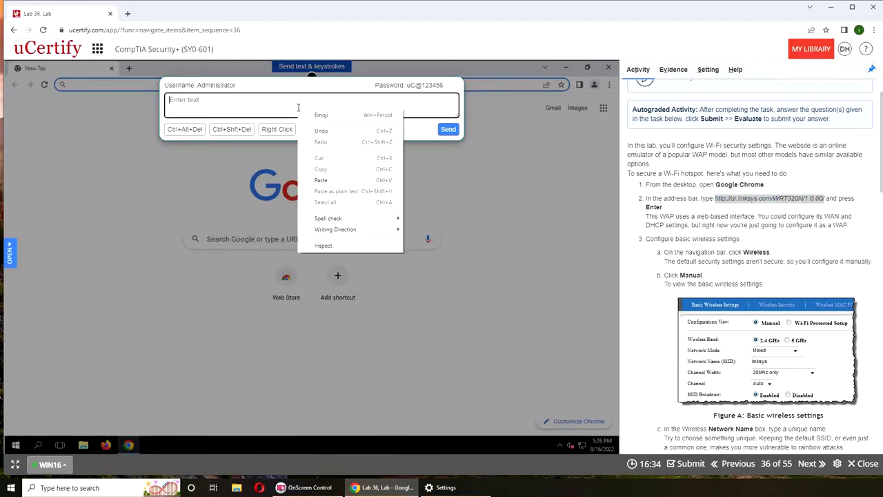
{"action": "left_click", "coordinate": [352, 177]}
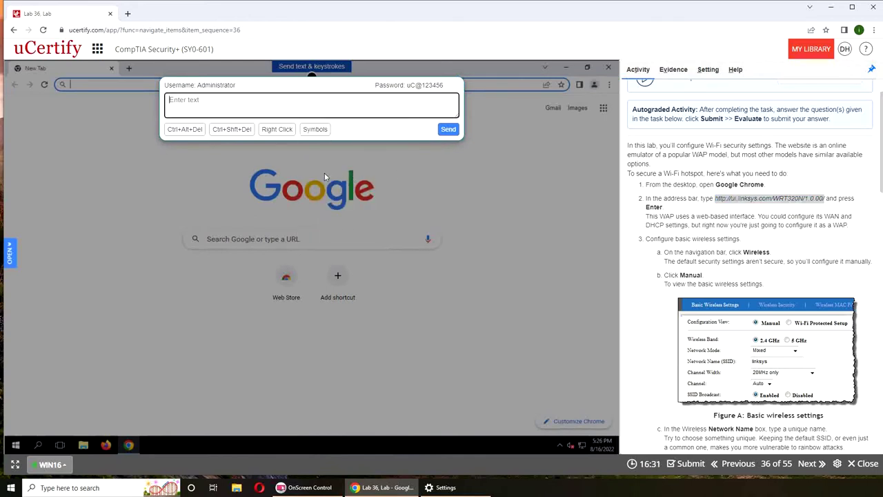
{"action": "left_click", "coordinate": [280, 130]}
{"action": "left_click", "coordinate": [440, 169]}
{"action": "right_click", "coordinate": [349, 92]}
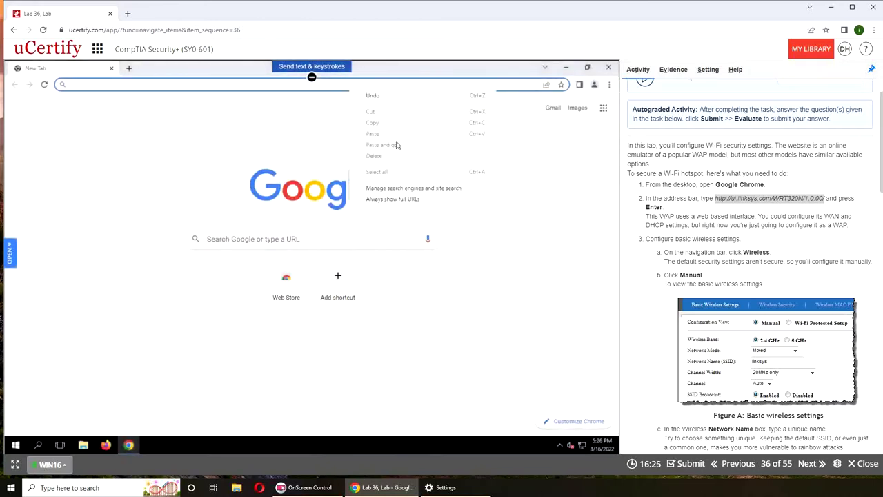
{"action": "left_click", "coordinate": [199, 83]}
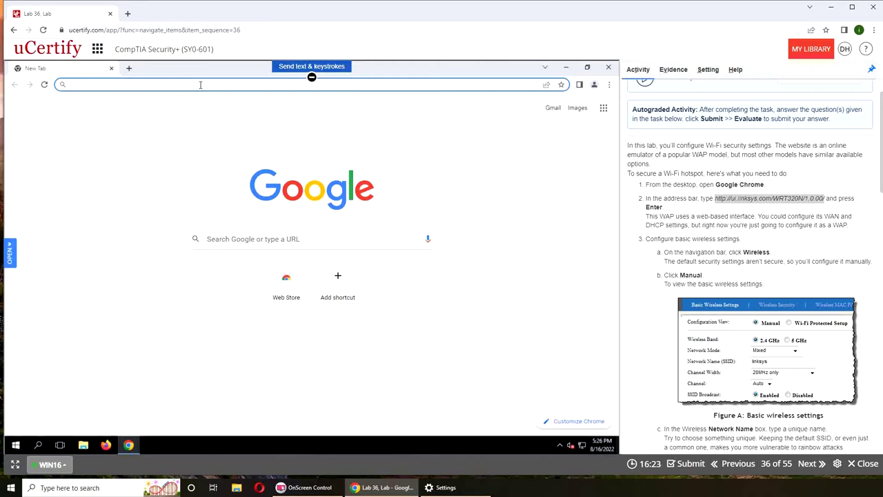
{"action": "type", "text": "htt"}
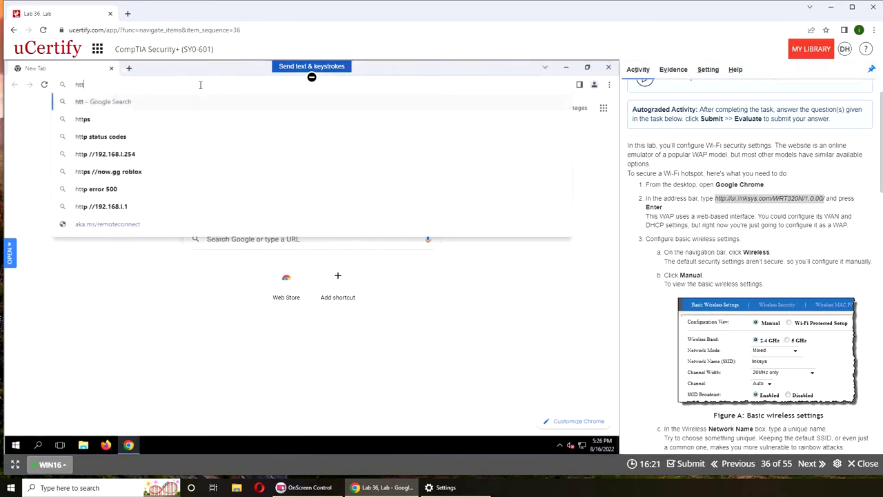
{"action": "type", "text": "p://"}
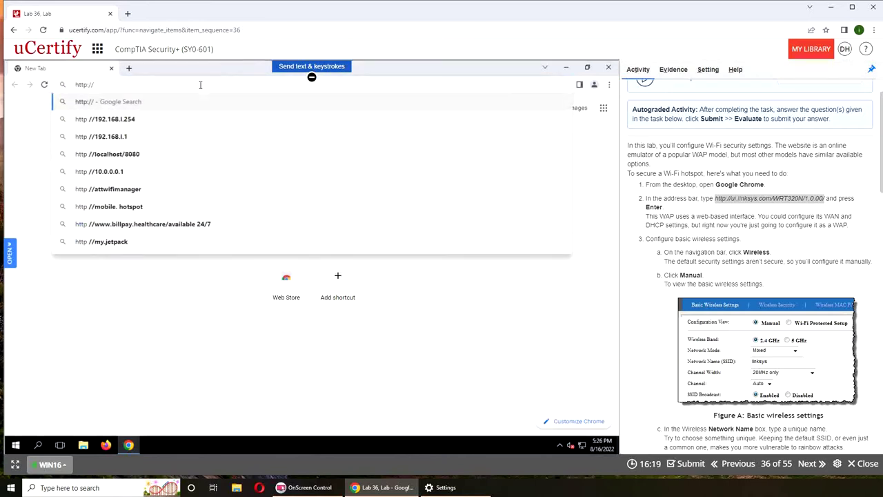
{"action": "type", "text": "ui"}
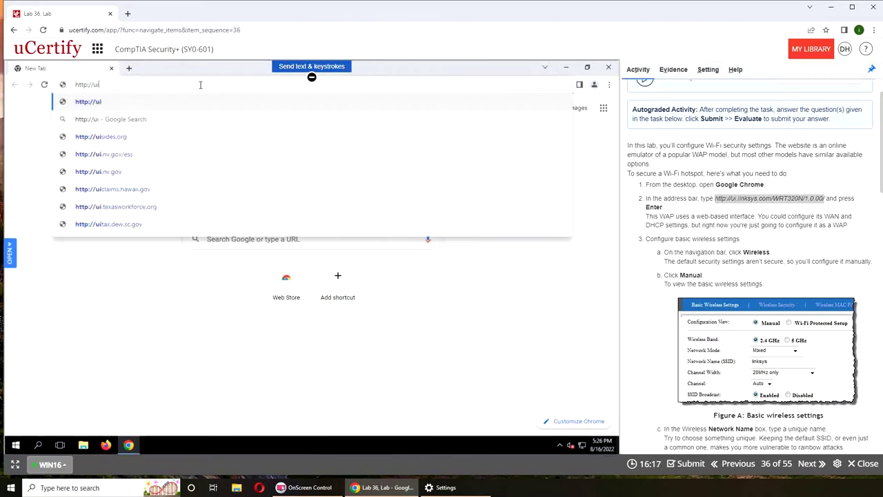
{"action": "type", "text": ".linksys."}
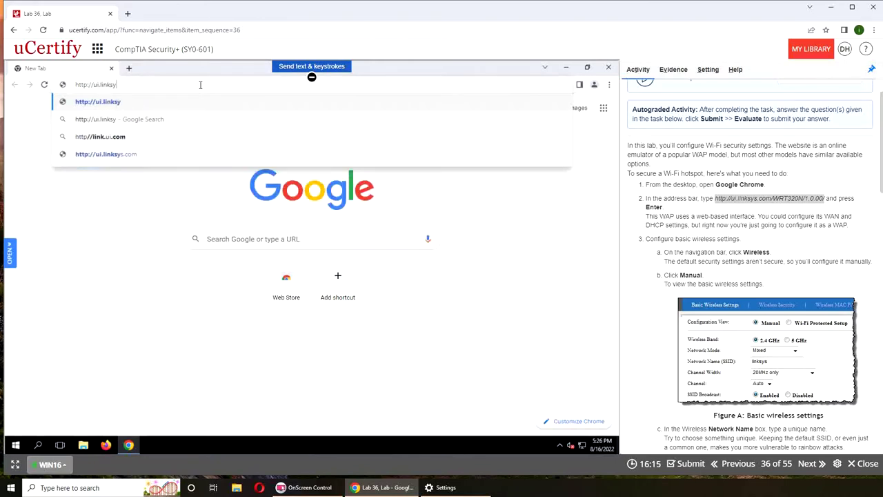
{"action": "type", "text": "com"}
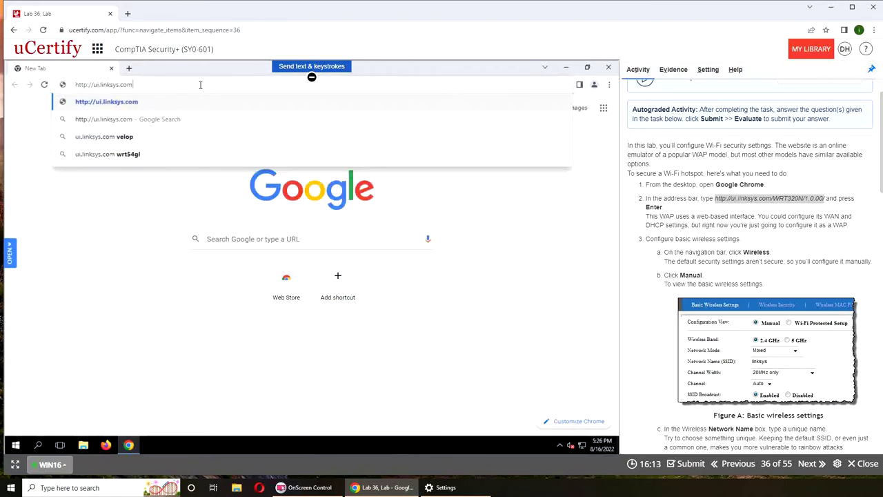
{"action": "type", "text": "/WRT"}
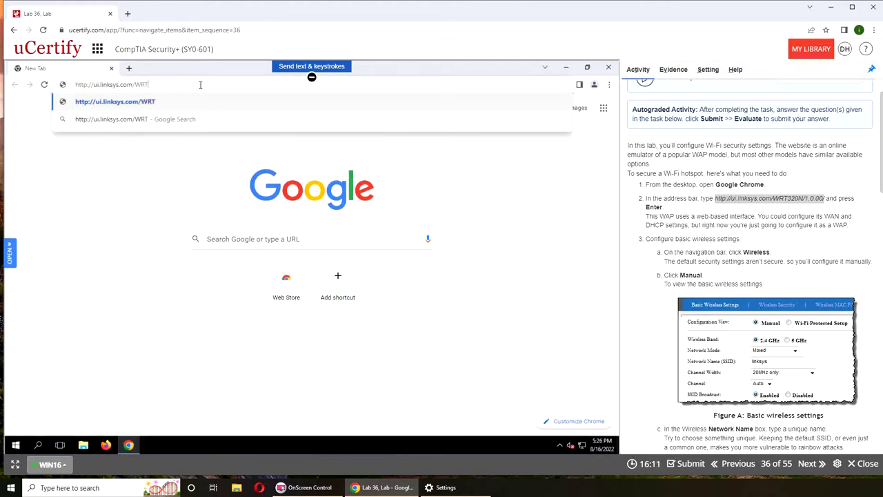
{"action": "type", "text": "320n"}
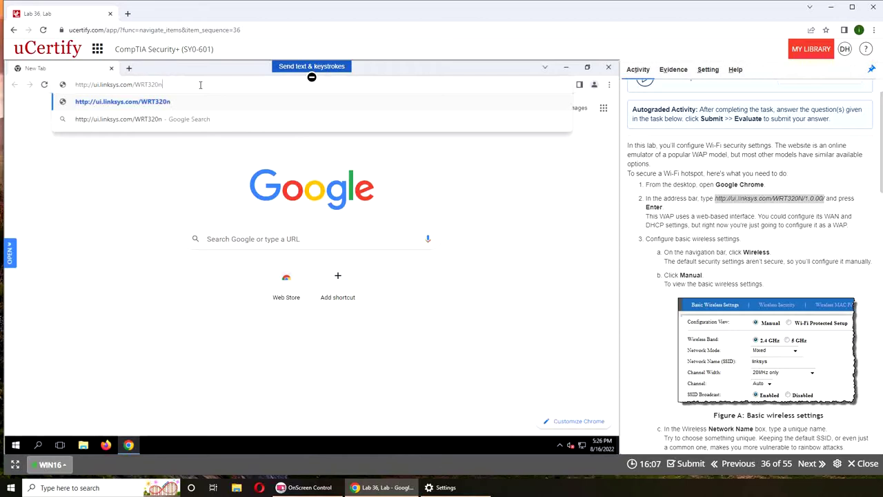
{"action": "type", "text": "/1/0/00/"}
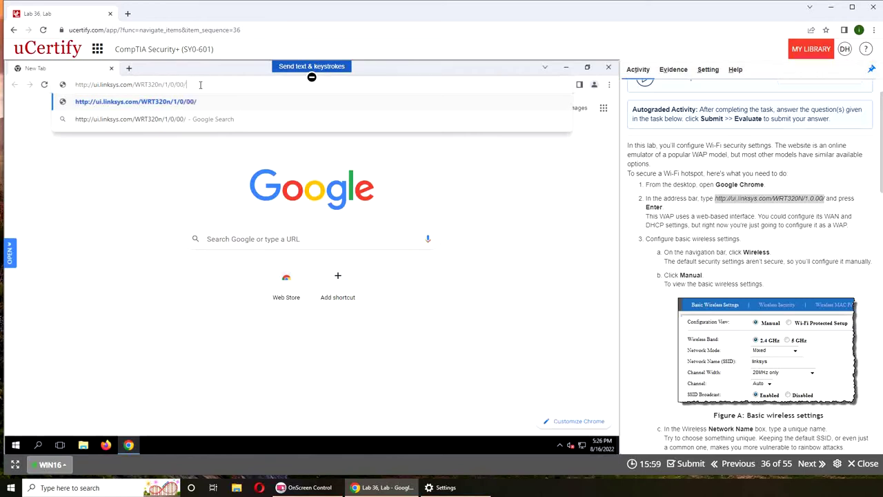
{"action": "key", "text": "Return"}
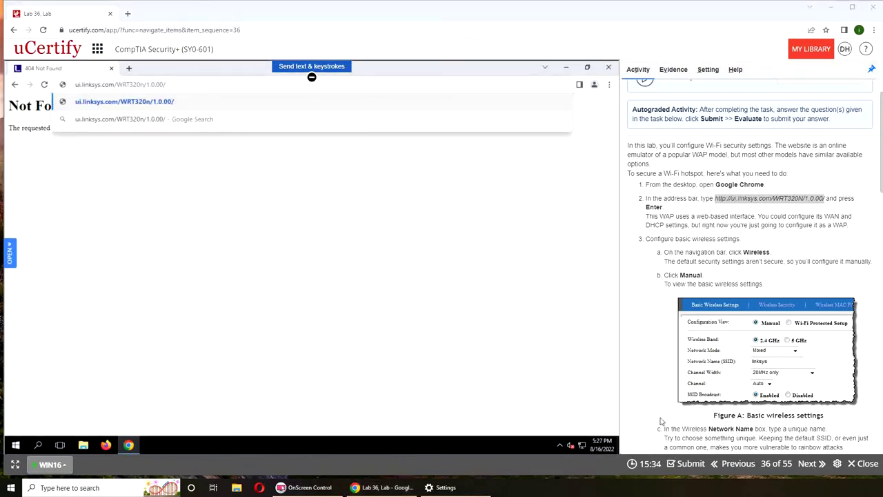
Correct the address to ui.linksys.com/WRT320N/1.0.00/ with a capital N and load it
{"action": "left_click", "coordinate": [270, 88]}
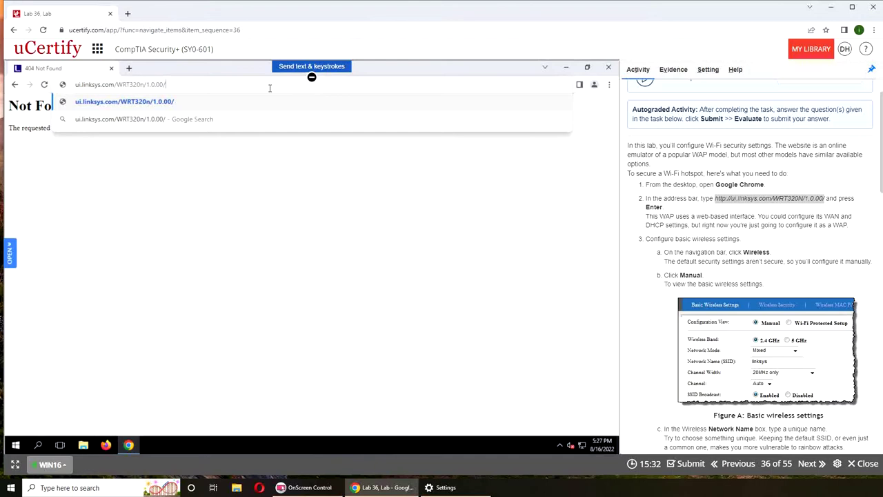
{"action": "key", "text": "Return"}
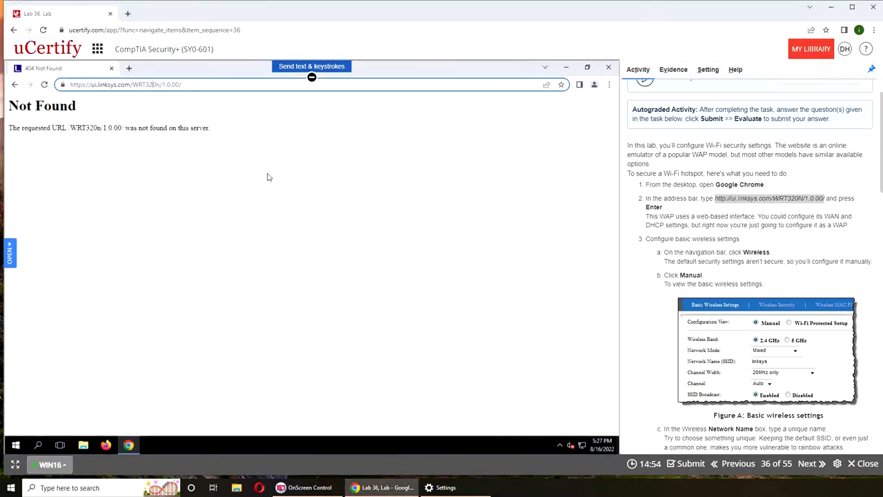
{"action": "key", "text": "Delete"}
{"action": "type", "text": "N"}
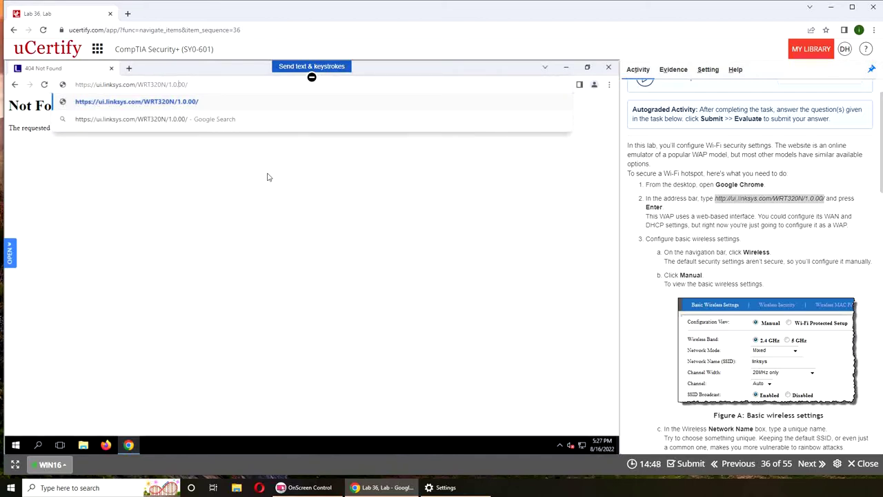
{"action": "key", "text": "BackSpace"}
{"action": "key", "text": "Return"}
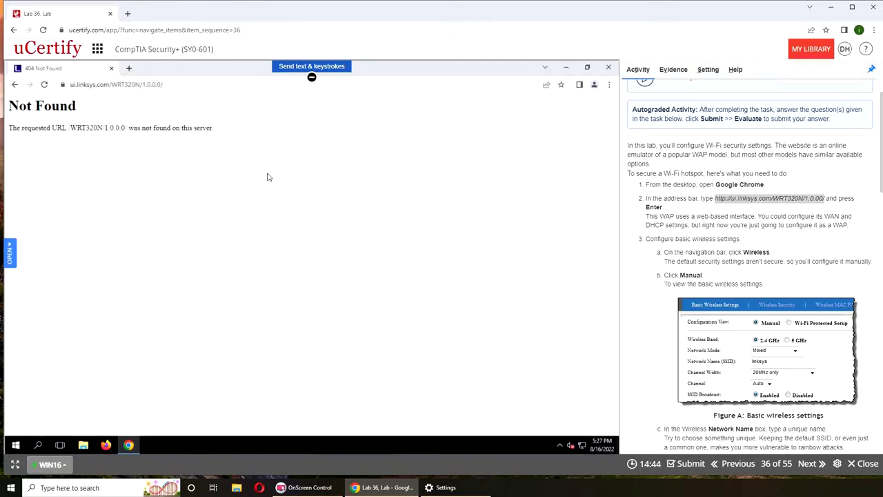
{"action": "key", "text": "ctrl+l"}
{"action": "key", "text": "End"}
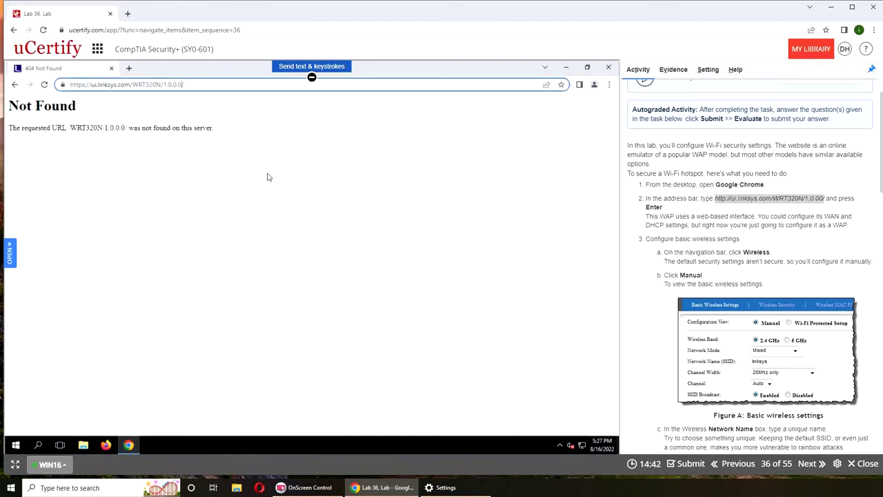
{"action": "key", "text": "BackSpace"}
{"action": "key", "text": "Return"}
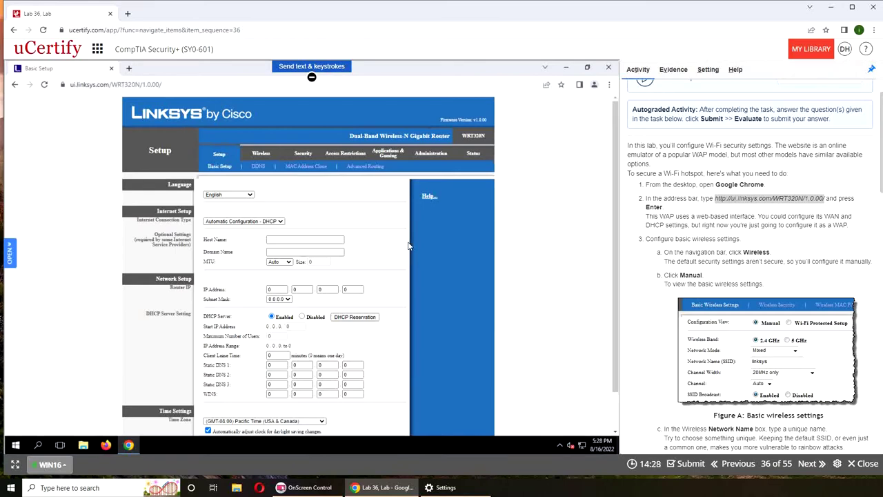
{"action": "scroll", "coordinate": [447, 274], "scroll_direction": "down", "scroll_amount": 1}
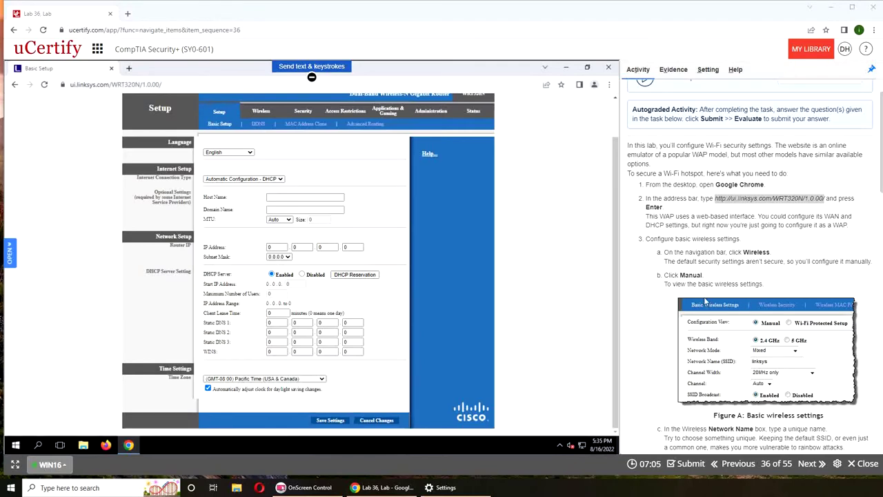
{"action": "left_click_drag", "start_coordinate": [659, 220], "coordinate": [678, 218]}
{"action": "left_click", "coordinate": [696, 252]}
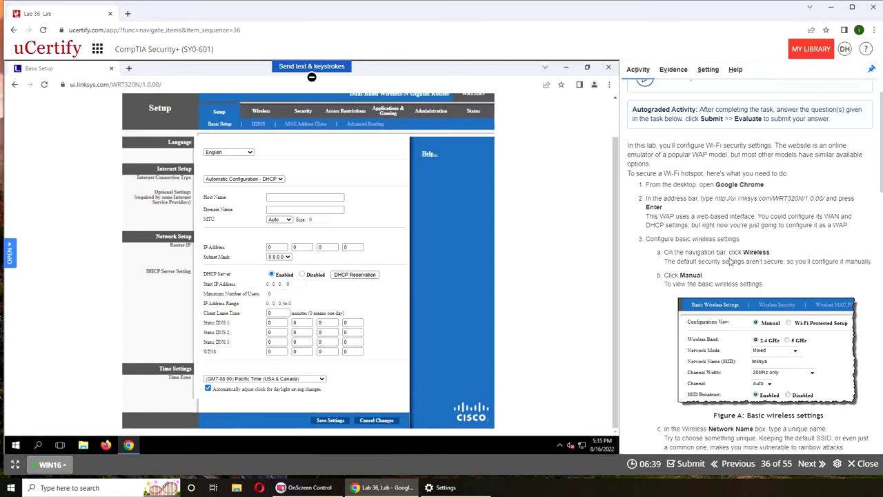
{"action": "scroll", "coordinate": [767, 262], "scroll_direction": "down", "scroll_amount": 2}
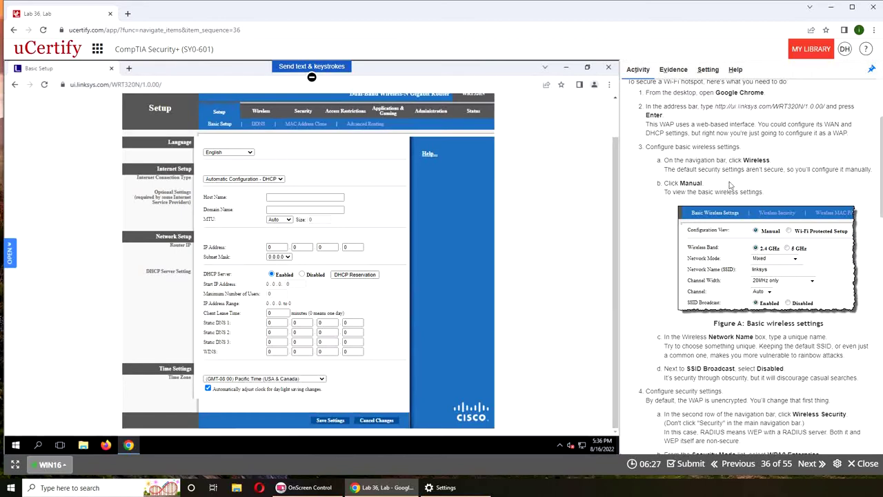
{"action": "scroll", "coordinate": [692, 276], "scroll_direction": "down", "scroll_amount": 1}
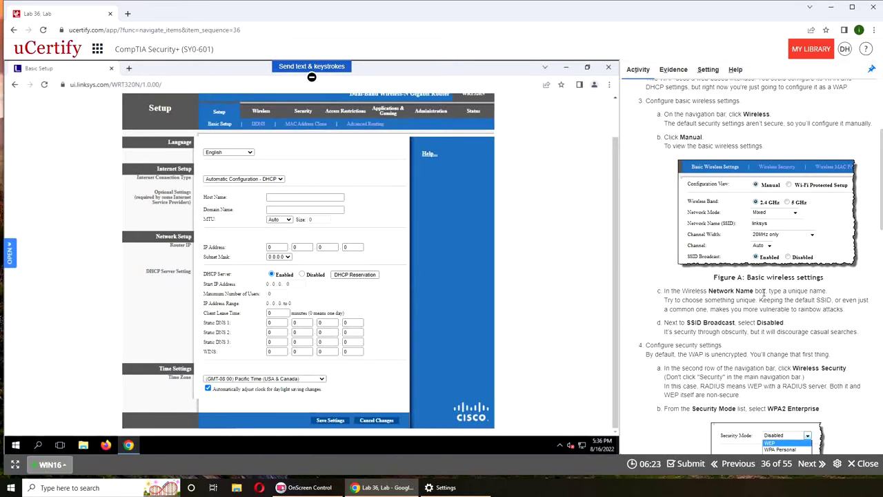
{"action": "scroll", "coordinate": [758, 299], "scroll_direction": "up", "scroll_amount": 2}
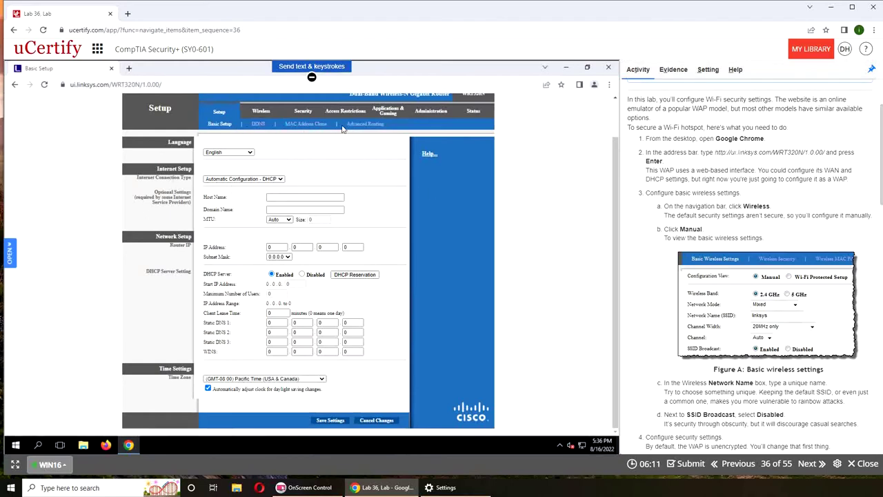
Open the emulator's Wireless tab and inspect the router PIN in Wi-Fi Protected Setup view
{"action": "left_click", "coordinate": [269, 111]}
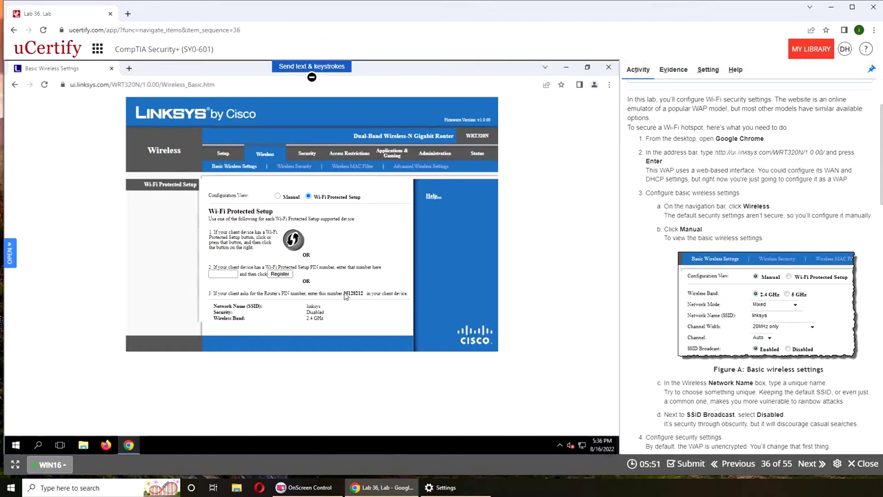
{"action": "left_click_drag", "start_coordinate": [353, 294], "coordinate": [343, 291]}
{"action": "left_click", "coordinate": [355, 299]}
{"action": "left_click_drag", "start_coordinate": [356, 290], "coordinate": [368, 299]}
{"action": "left_click", "coordinate": [360, 299]}
Switch to Manual configuration, add 10 minutes to the lab timer, and keep network mode Mixed
{"action": "left_click", "coordinate": [278, 198]}
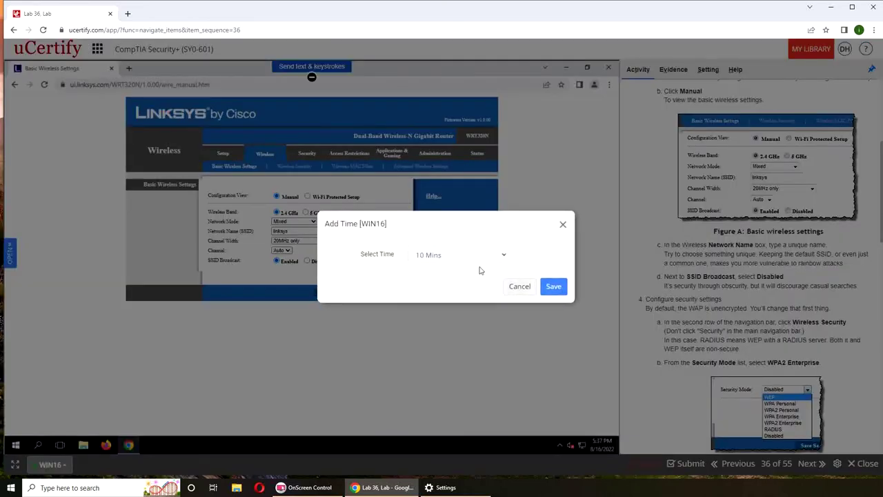
{"action": "left_click", "coordinate": [554, 286]}
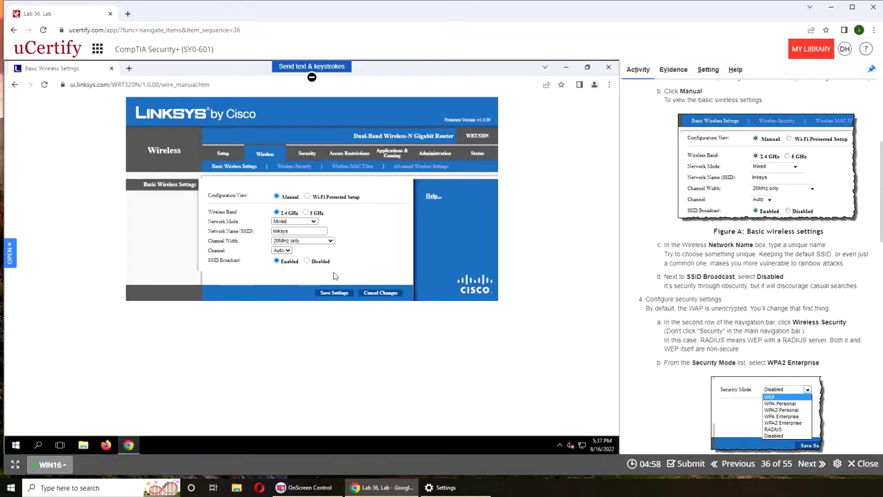
{"action": "left_click", "coordinate": [314, 225]}
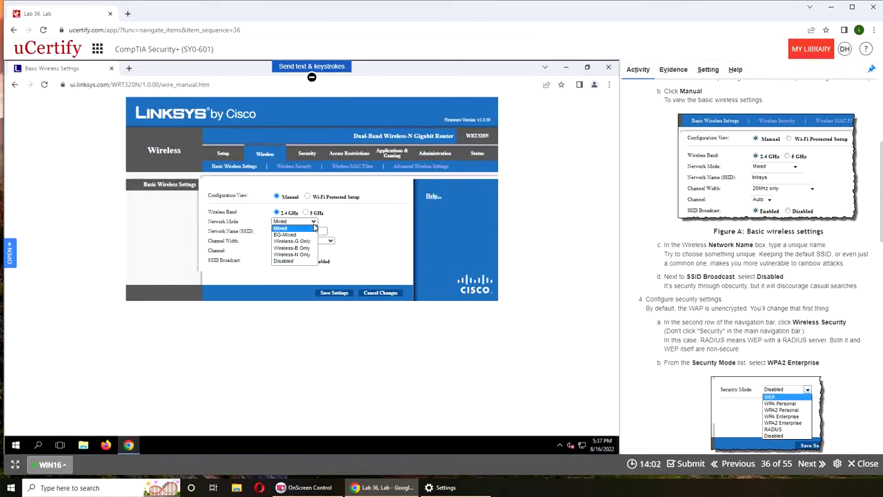
{"action": "left_click", "coordinate": [341, 222]}
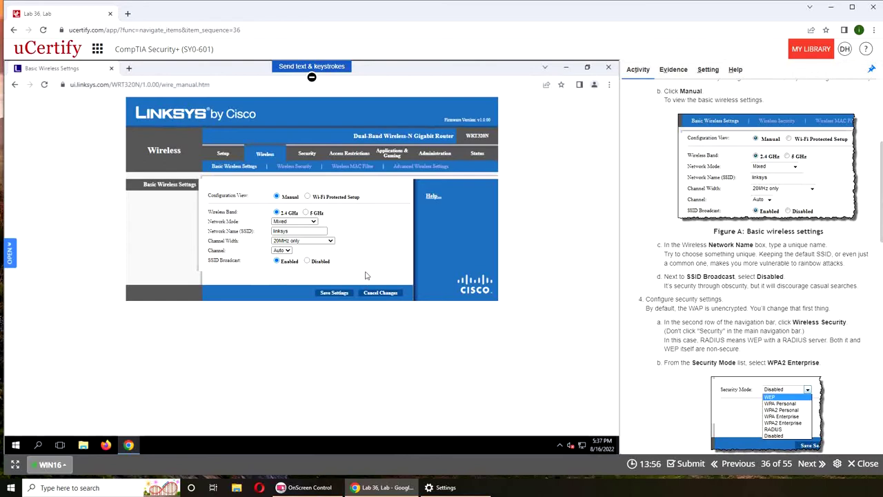
Set SSID Broadcast to Disabled, keeping the network name linksys
{"action": "left_click", "coordinate": [302, 232]}
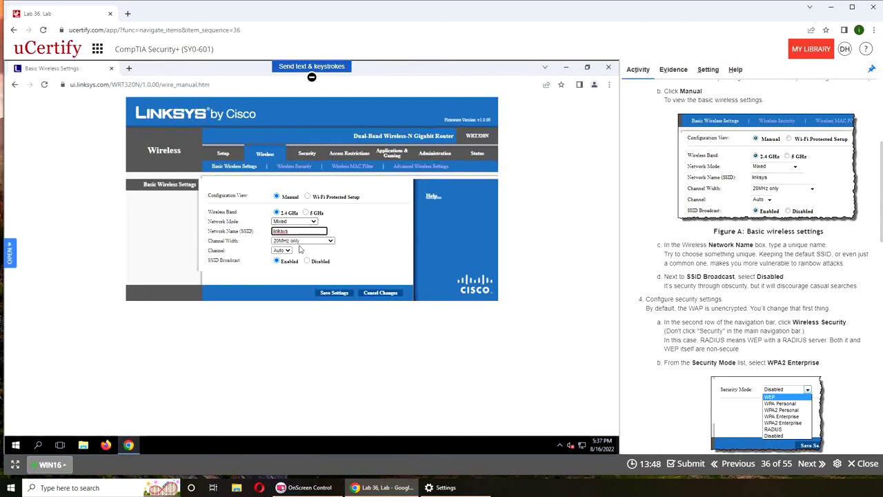
{"action": "left_click", "coordinate": [334, 293]}
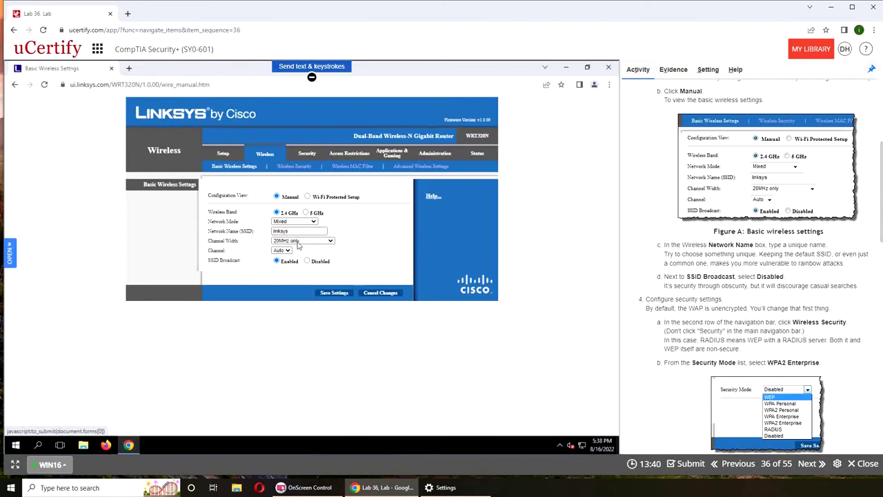
{"action": "left_click", "coordinate": [307, 261]}
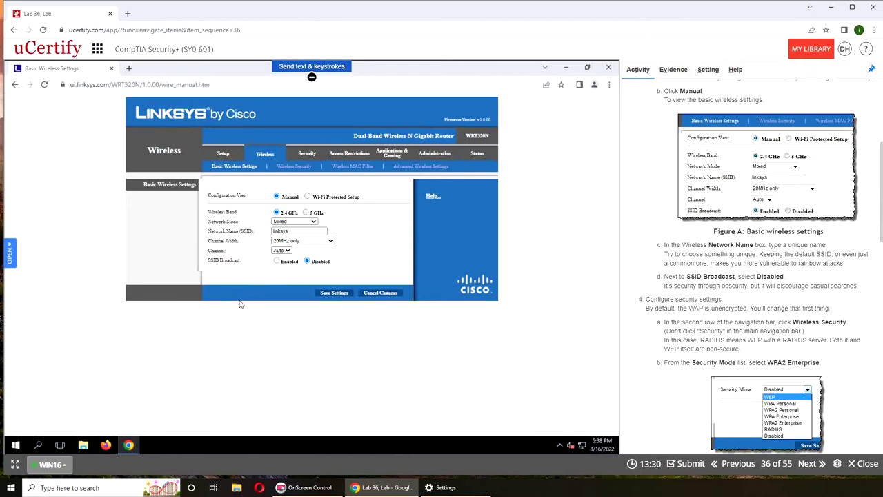
{"action": "double_click", "coordinate": [282, 231]}
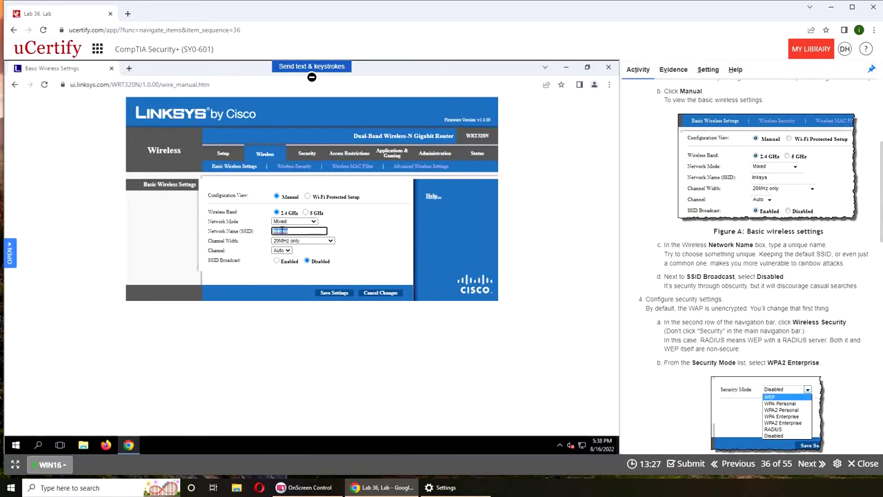
{"action": "left_click", "coordinate": [383, 258]}
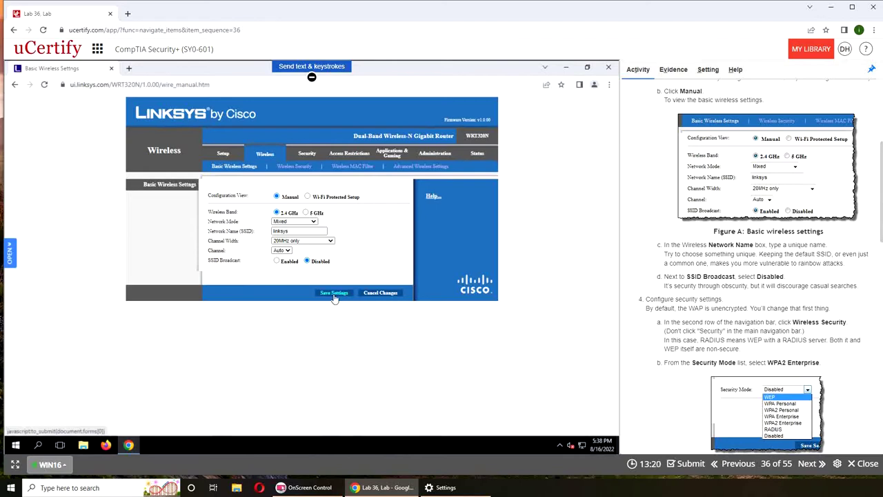
Open the Wireless Security sub-tab and choose WPA2 Enterprise as the Security Mode
{"action": "left_click", "coordinate": [294, 169]}
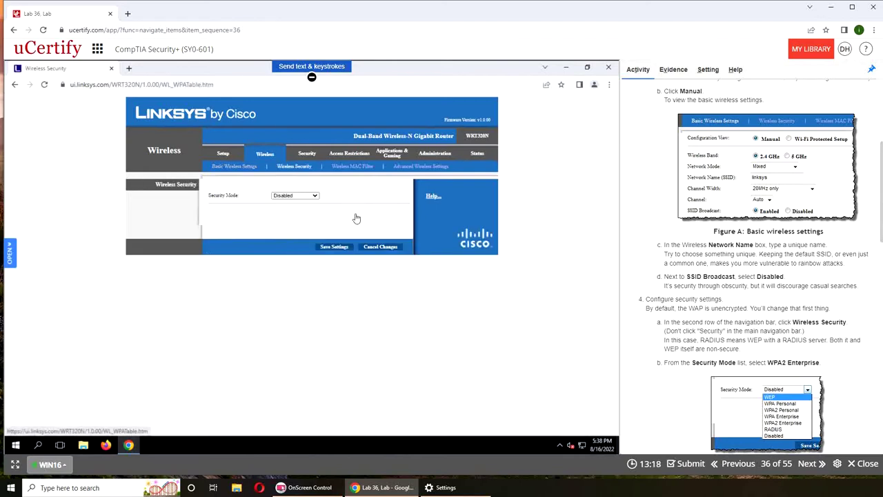
{"action": "left_click", "coordinate": [295, 196]}
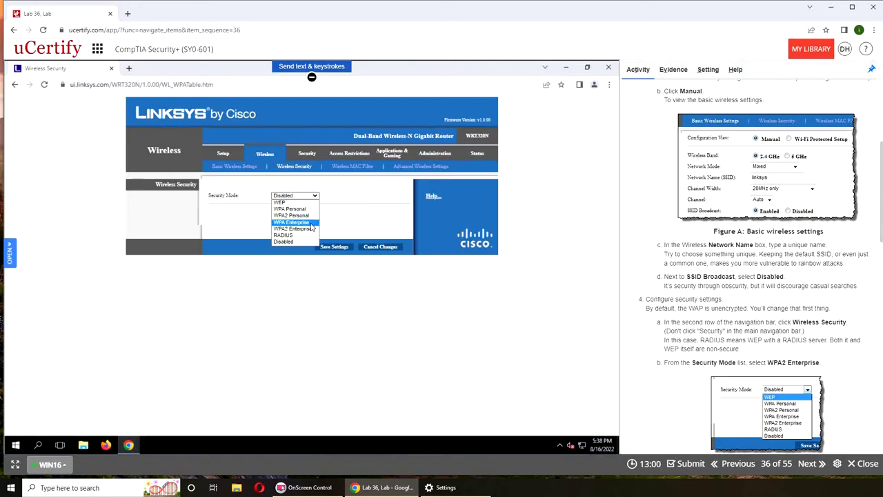
{"action": "left_click", "coordinate": [311, 229]}
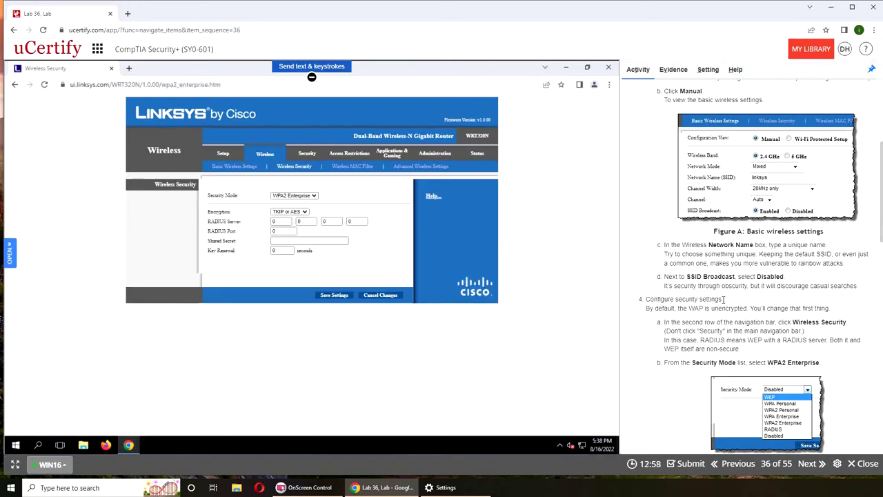
Review the lab instructions on WAP security, then reconfirm WPA2 Enterprise in the Security Mode list
{"action": "scroll", "coordinate": [724, 299], "scroll_direction": "down", "scroll_amount": 4}
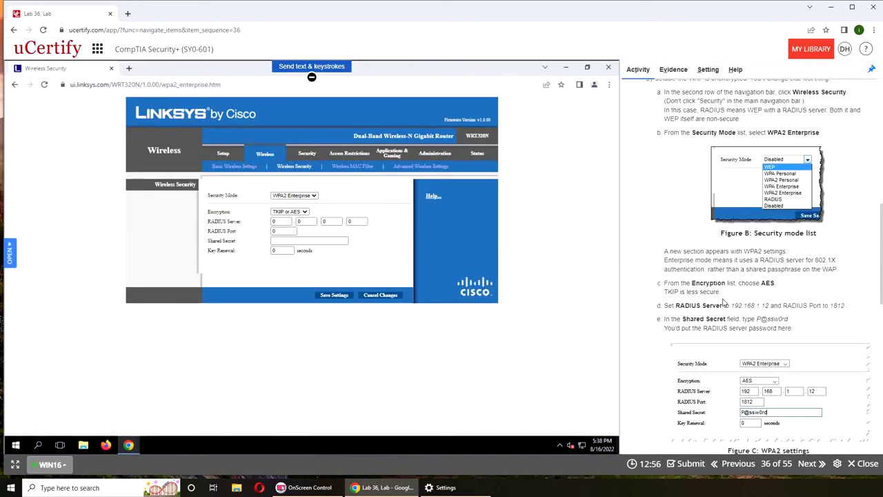
{"action": "scroll", "coordinate": [723, 303], "scroll_direction": "down", "scroll_amount": 2}
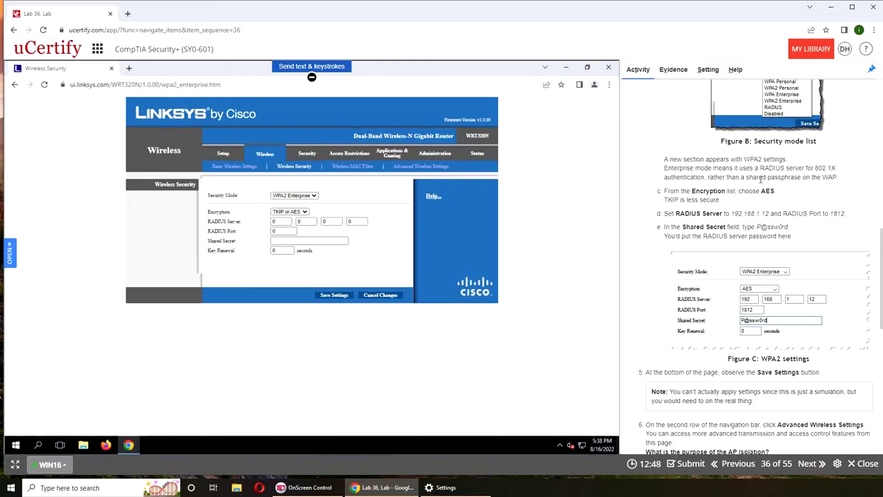
{"action": "scroll", "coordinate": [782, 179], "scroll_direction": "up", "scroll_amount": 2}
{"action": "scroll", "coordinate": [781, 180], "scroll_direction": "up", "scroll_amount": 5}
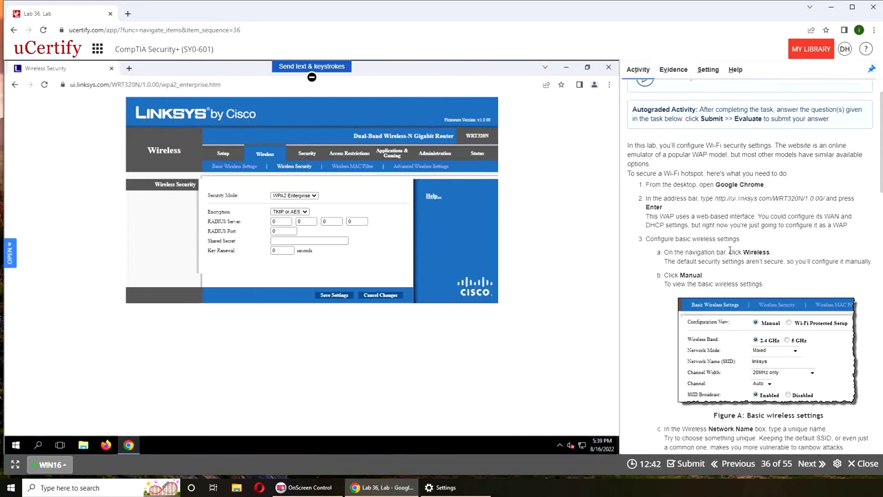
{"action": "scroll", "coordinate": [747, 192], "scroll_direction": "up", "scroll_amount": 1}
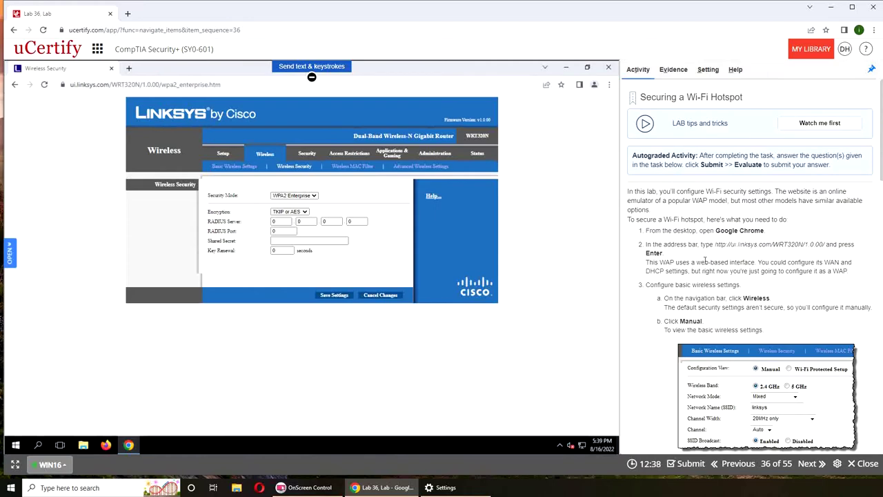
{"action": "left_click_drag", "start_coordinate": [658, 262], "coordinate": [684, 262]}
{"action": "scroll", "coordinate": [788, 254], "scroll_direction": "down", "scroll_amount": 10}
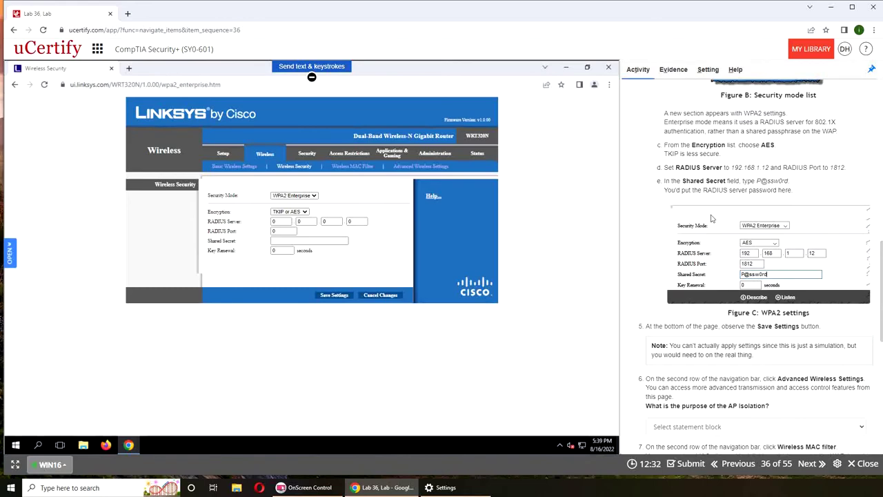
{"action": "scroll", "coordinate": [715, 220], "scroll_direction": "up", "scroll_amount": 2}
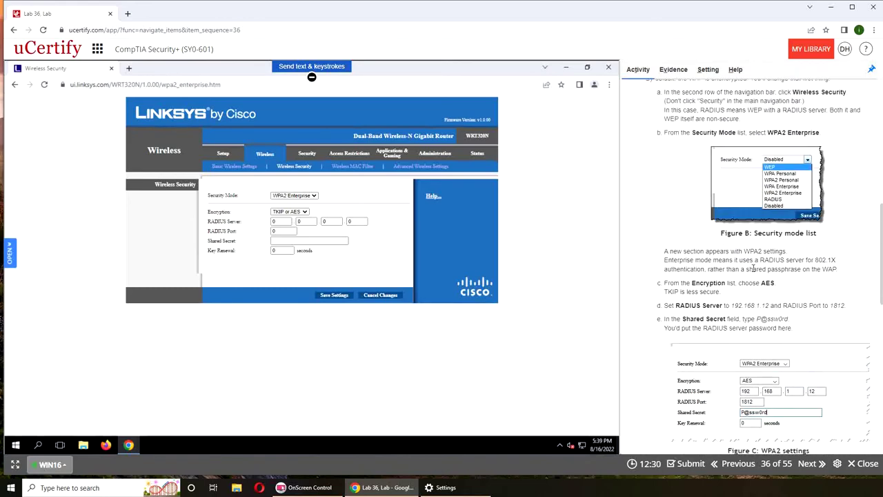
{"action": "scroll", "coordinate": [716, 219], "scroll_direction": "down", "scroll_amount": 2}
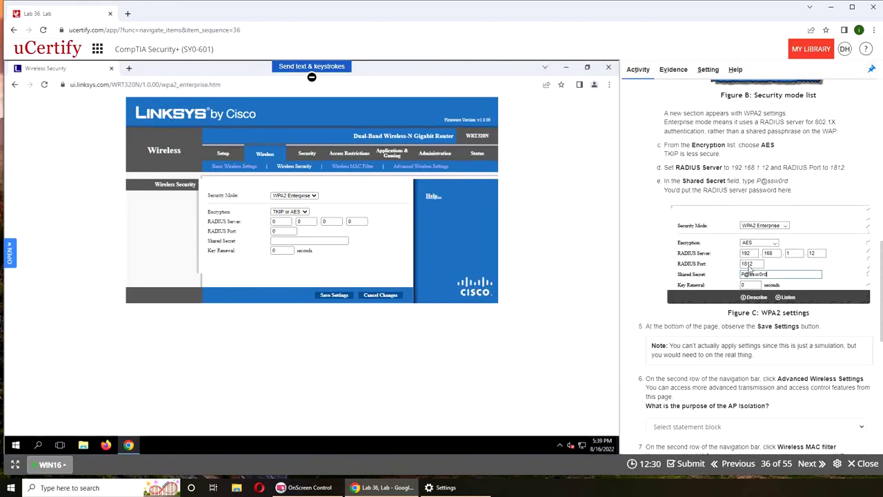
{"action": "left_click", "coordinate": [292, 197]}
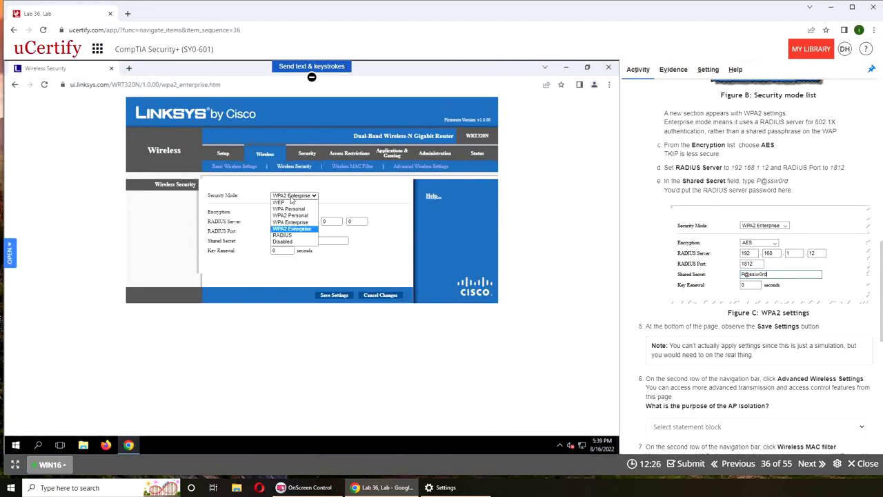
{"action": "left_click", "coordinate": [454, 211]}
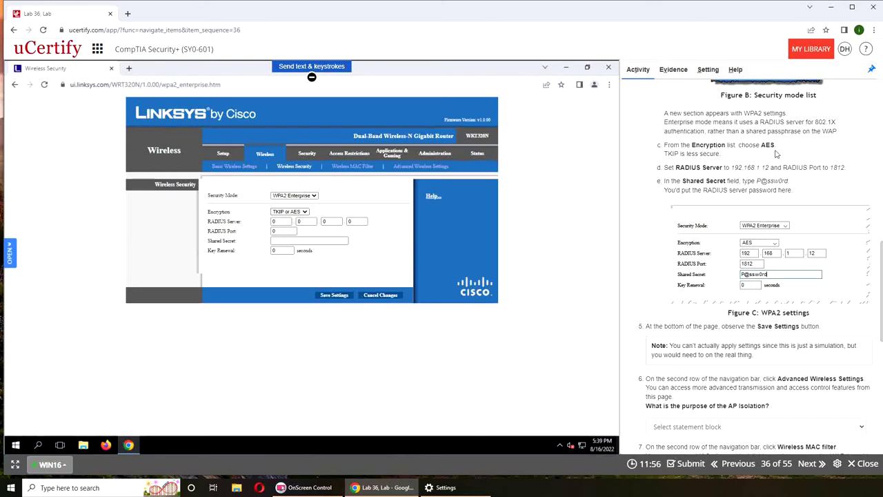
Choose AES encryption and enter RADIUS server address 192.168.1.12
{"action": "left_click", "coordinate": [289, 213]}
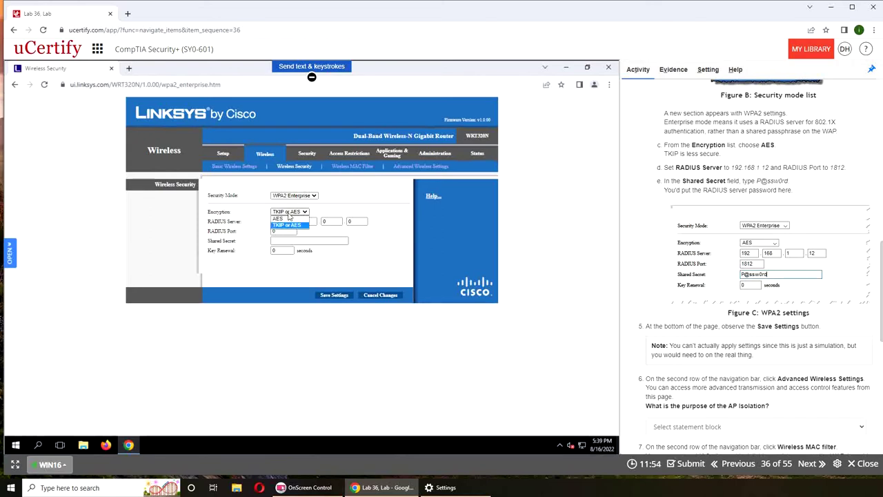
{"action": "left_click", "coordinate": [283, 218]}
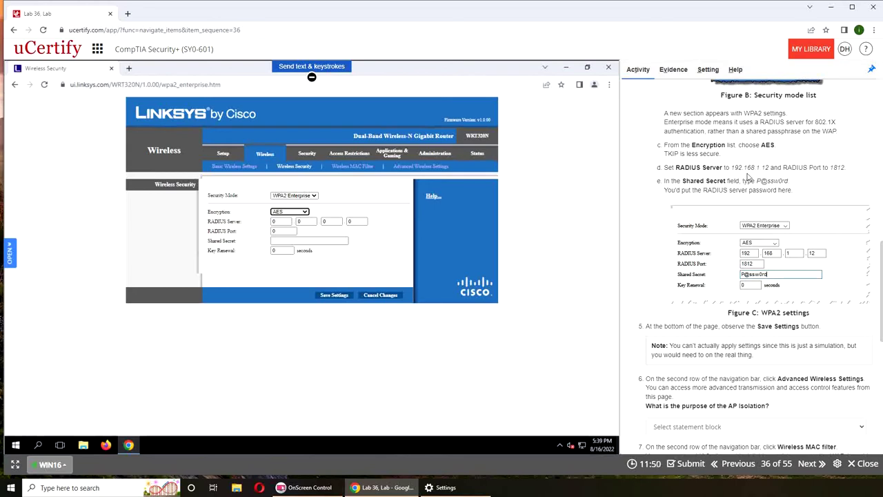
{"action": "left_click", "coordinate": [283, 220]}
{"action": "type", "text": "1"}
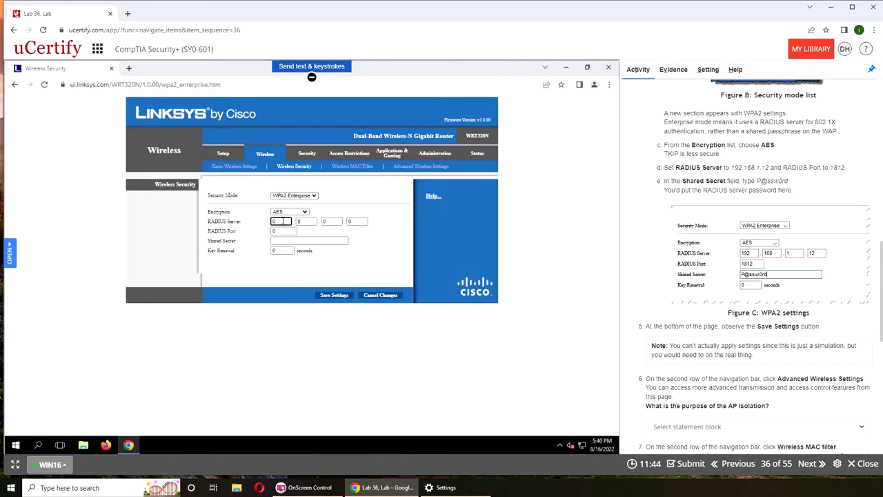
{"action": "type", "text": "92"}
{"action": "key", "text": "Tab"}
{"action": "type", "text": "168"}
{"action": "key", "text": "Tab"}
{"action": "type", "text": "1"}
{"action": "key", "text": "Tab"}
Fill in RADIUS port 1812 and the shared secret, dismiss the range alert, and save
{"action": "key", "text": "Tab"}
{"action": "type", "text": "181"}
{"action": "key", "text": "Tab"}
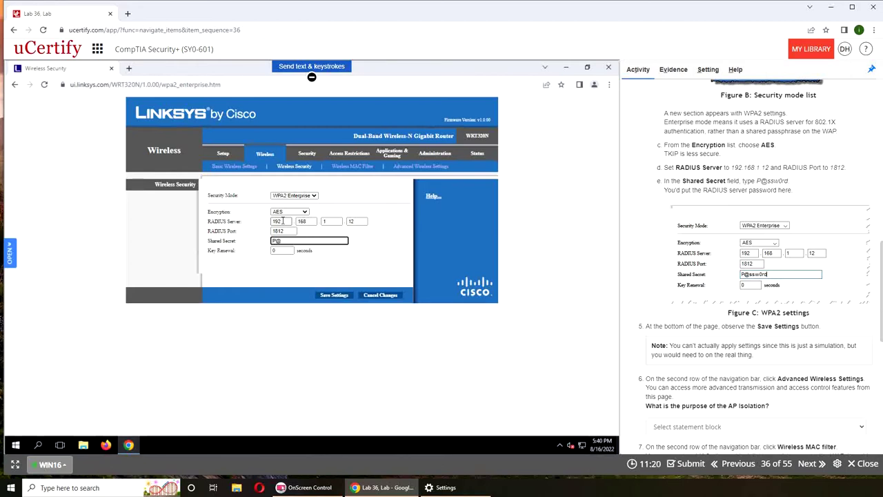
{"action": "type", "text": "w0rd"}
{"action": "key", "text": "Tab"}
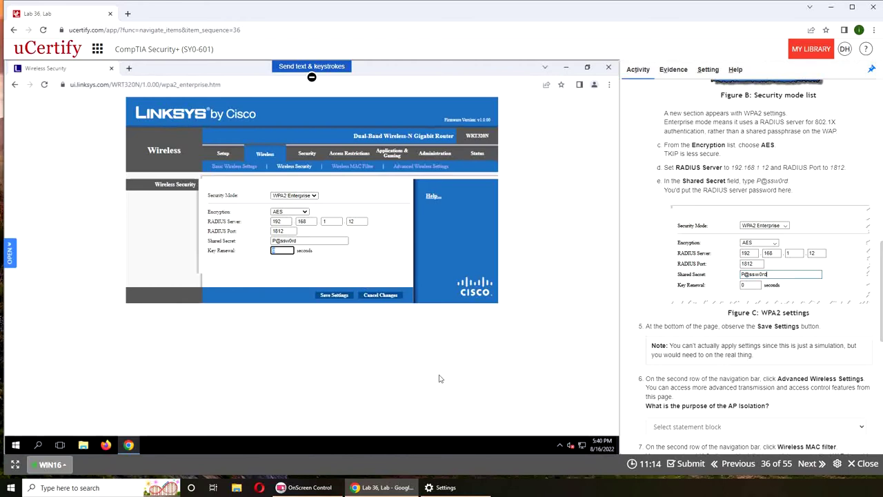
{"action": "left_click", "coordinate": [335, 296]}
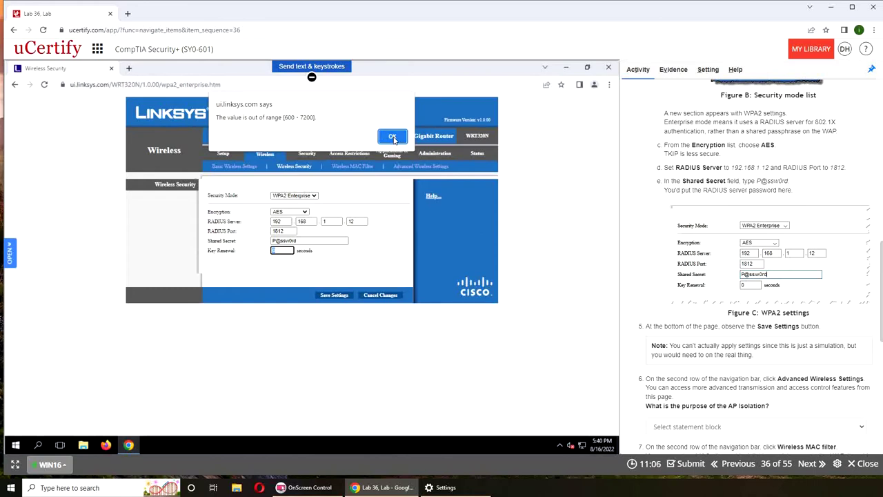
{"action": "left_click", "coordinate": [392, 137]}
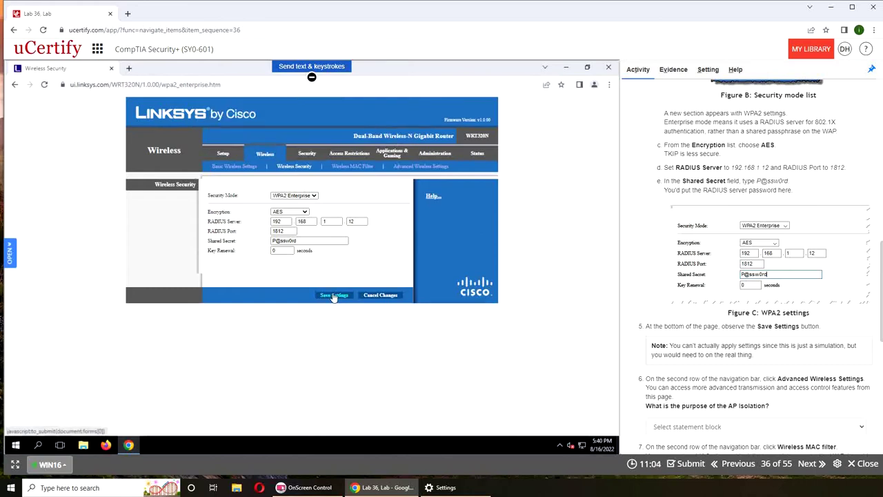
{"action": "left_click", "coordinate": [333, 295]}
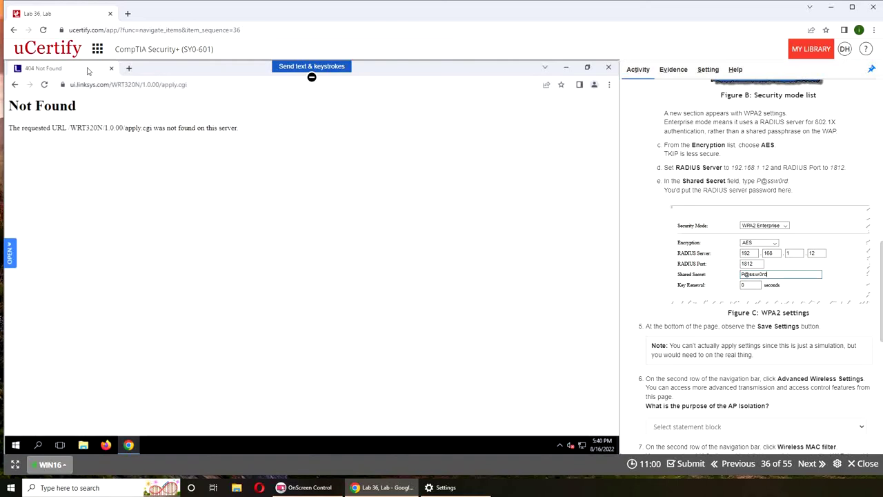
{"action": "left_click", "coordinate": [42, 30]}
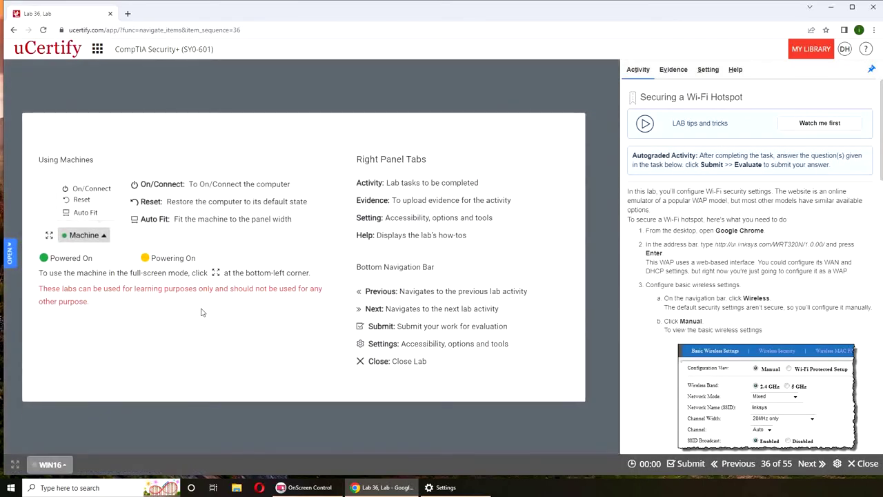
{"action": "left_click", "coordinate": [47, 464]}
{"action": "left_click", "coordinate": [57, 427]}
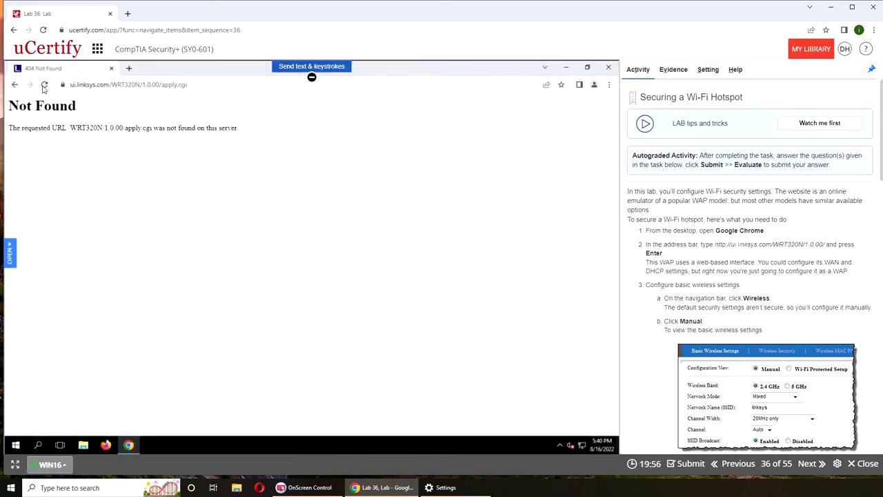
{"action": "left_click", "coordinate": [44, 84]}
{"action": "left_click", "coordinate": [341, 155]}
{"action": "scroll", "coordinate": [748, 253], "scroll_direction": "down", "scroll_amount": 5}
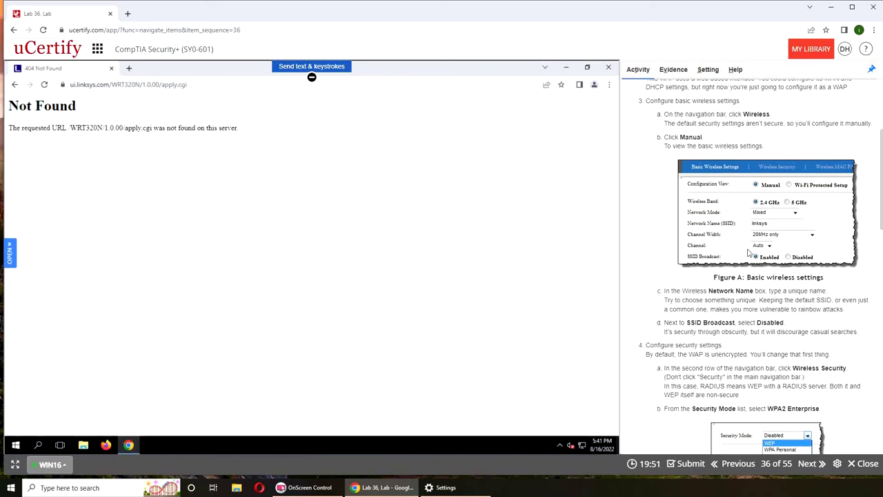
{"action": "scroll", "coordinate": [749, 253], "scroll_direction": "down", "scroll_amount": 6}
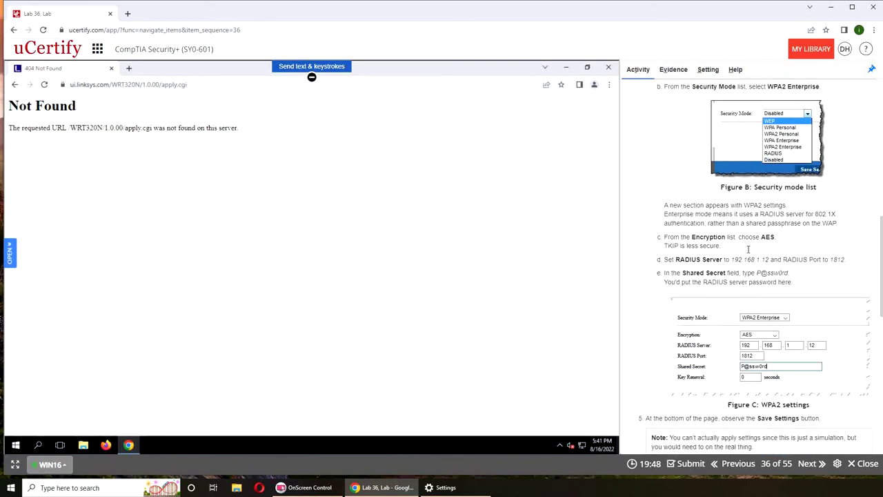
{"action": "scroll", "coordinate": [749, 251], "scroll_direction": "down", "scroll_amount": 2}
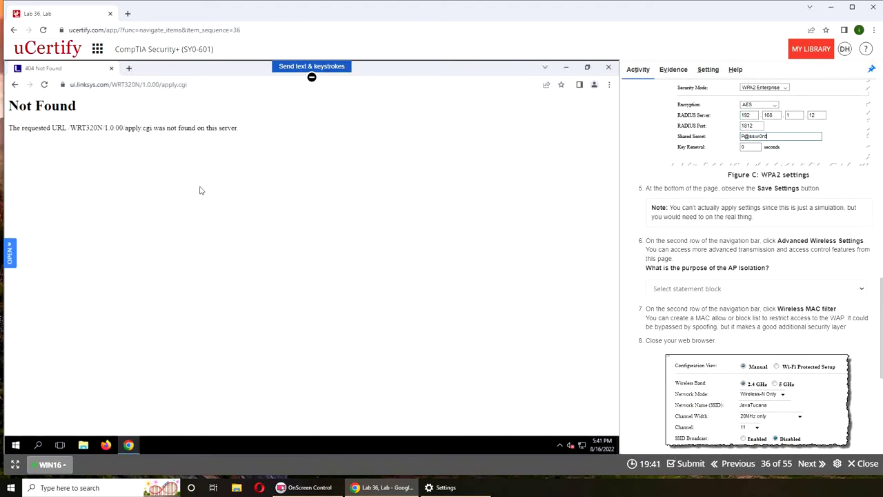
Remove apply.cgi from the address to reload the router, then open Wireless in Manual view
{"action": "left_click_drag", "start_coordinate": [162, 85], "coordinate": [188, 85]}
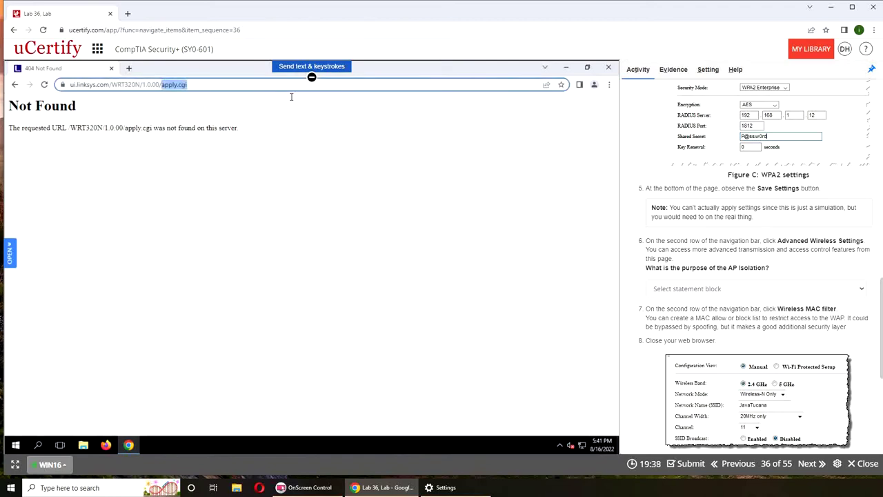
{"action": "key", "text": "BackSpace"}
{"action": "key", "text": "Return"}
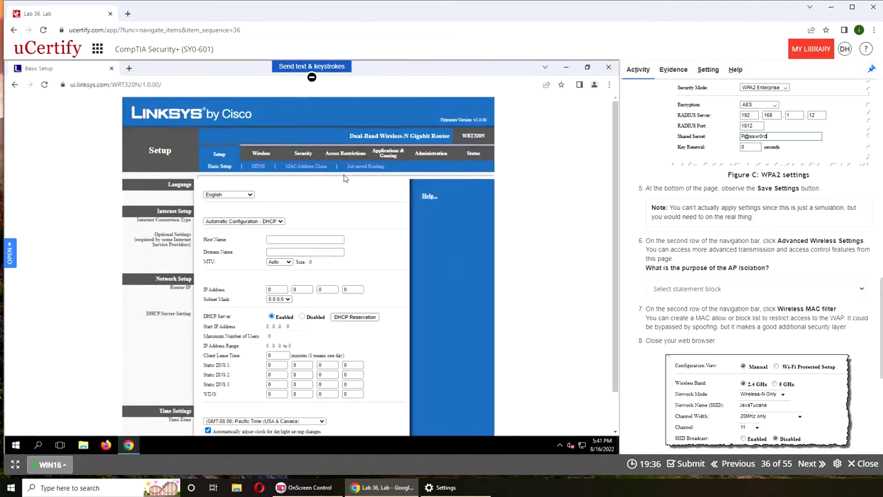
{"action": "scroll", "coordinate": [467, 260], "scroll_direction": "down", "scroll_amount": 1}
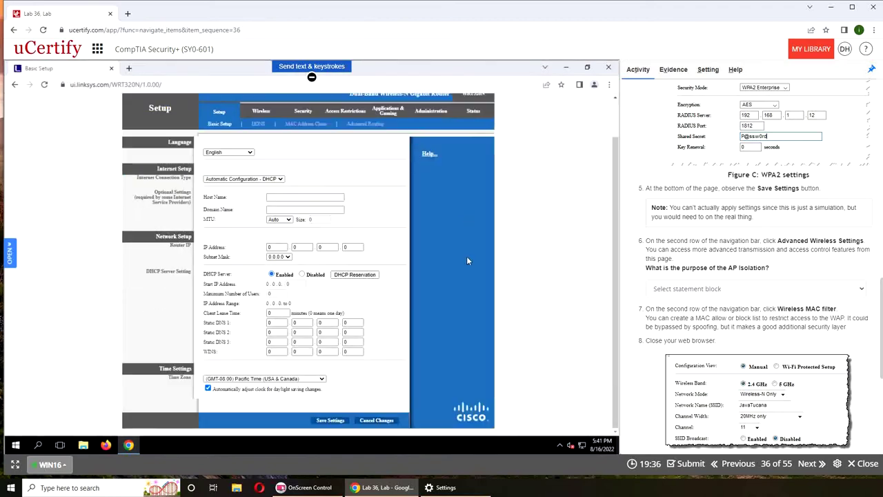
{"action": "left_click", "coordinate": [261, 111]}
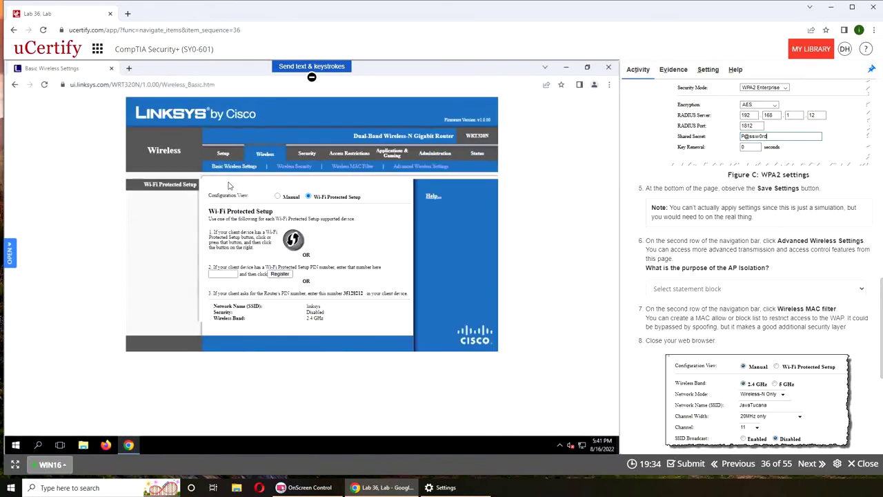
{"action": "left_click", "coordinate": [277, 196]}
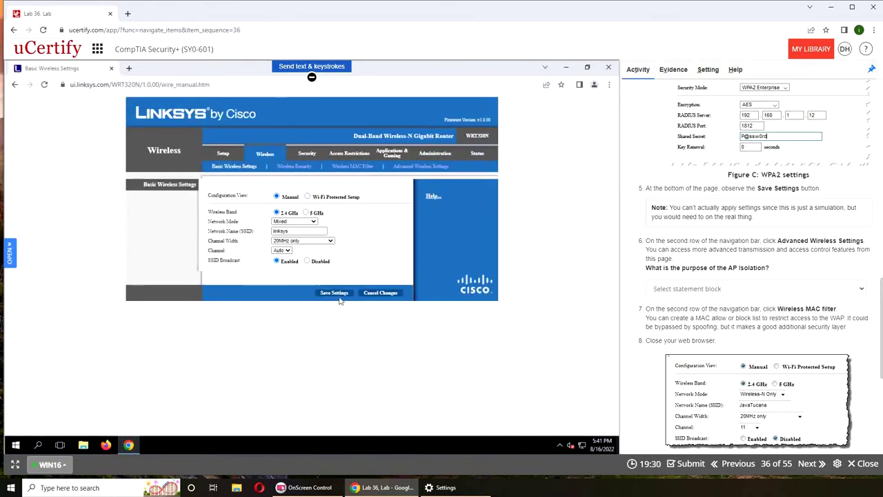
Set wireless security mode to WPA2 Enterprise with RADIUS server 192.168.1.12
{"action": "left_click", "coordinate": [296, 168]}
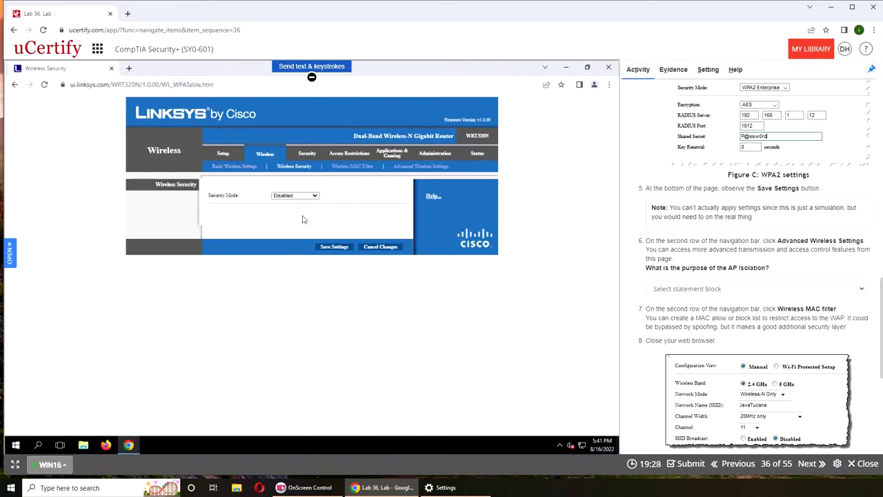
{"action": "left_click", "coordinate": [298, 195]}
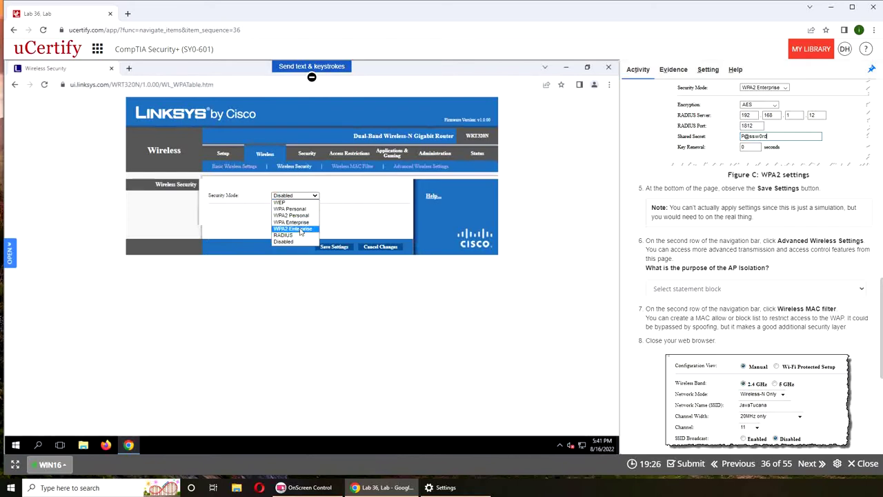
{"action": "left_click", "coordinate": [295, 228]}
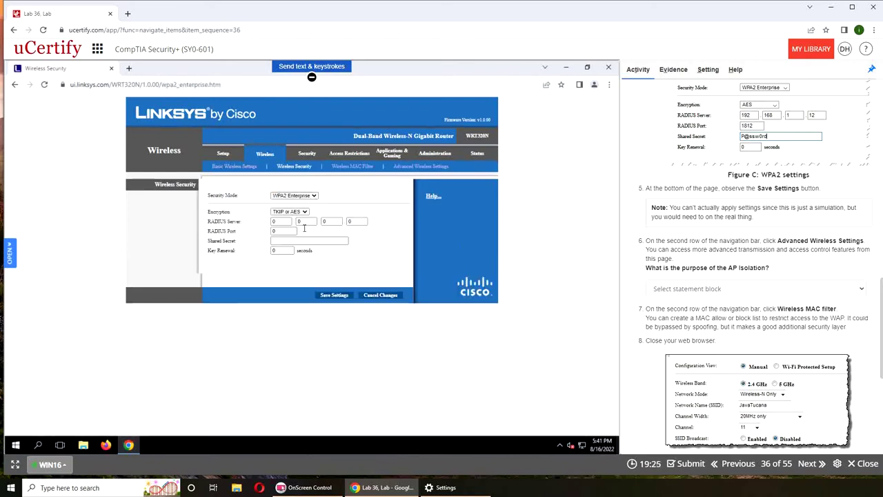
{"action": "double_click", "coordinate": [289, 221]}
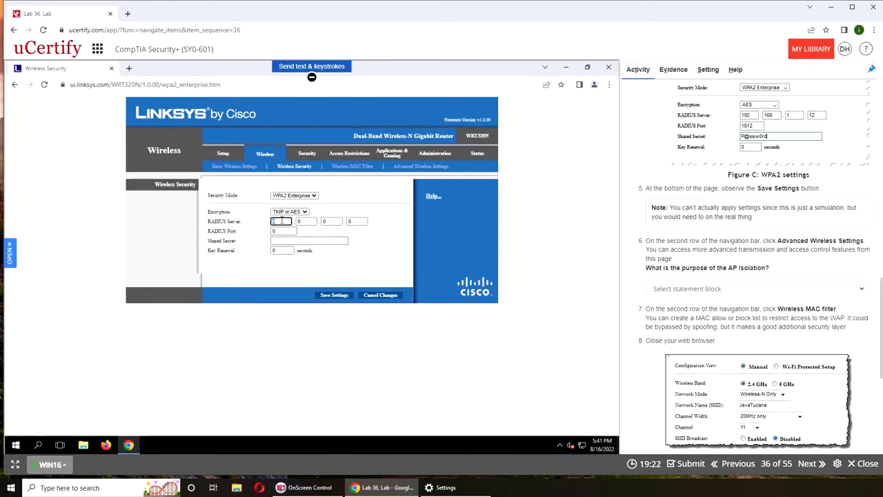
{"action": "type", "text": "192"}
{"action": "key", "text": "Tab"}
{"action": "type", "text": "168"}
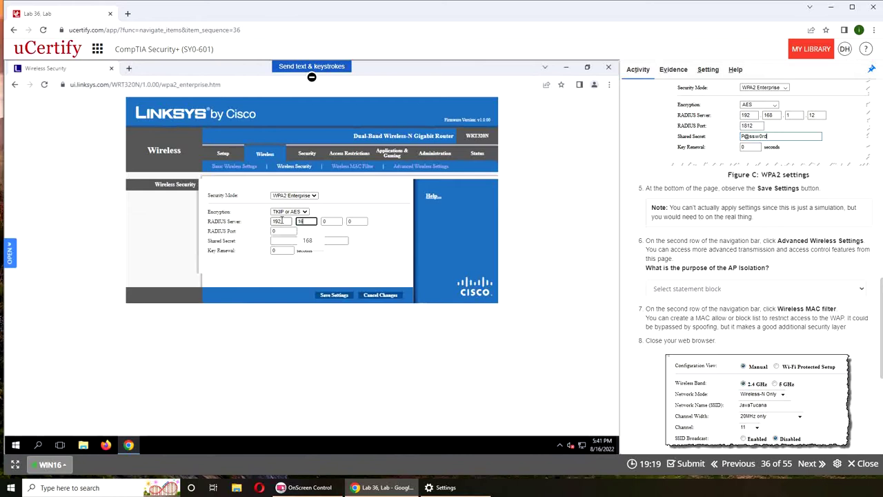
{"action": "key", "text": "Tab"}
{"action": "type", "text": "1"}
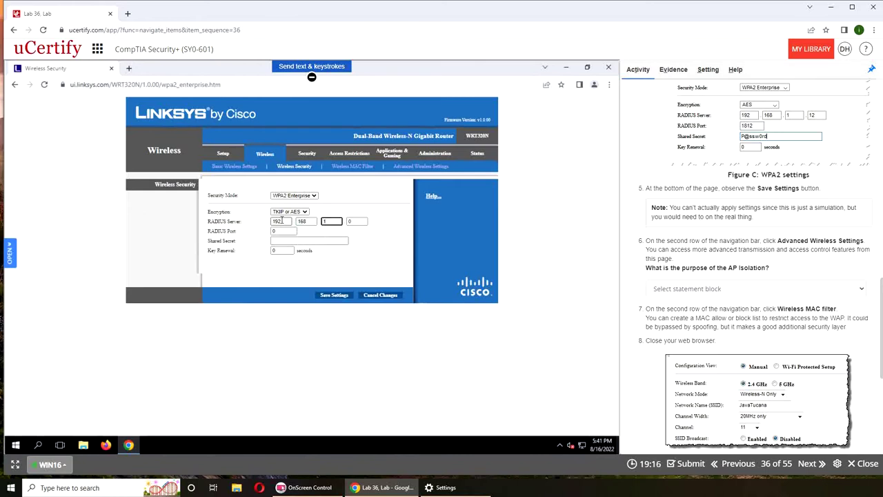
{"action": "key", "text": "Tab"}
{"action": "type", "text": "12"}
Enter RADIUS port 1812 and a shared secret, then attempt saving and dismiss the out-of-range warning
{"action": "key", "text": "Tab"}
{"action": "type", "text": "1812"}
{"action": "key", "text": "Tab"}
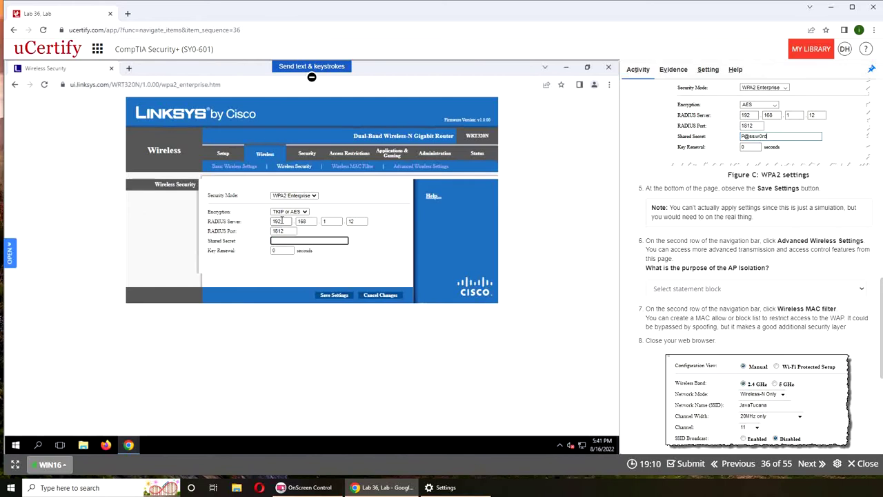
{"action": "type", "text": "P@ssw0rd"}
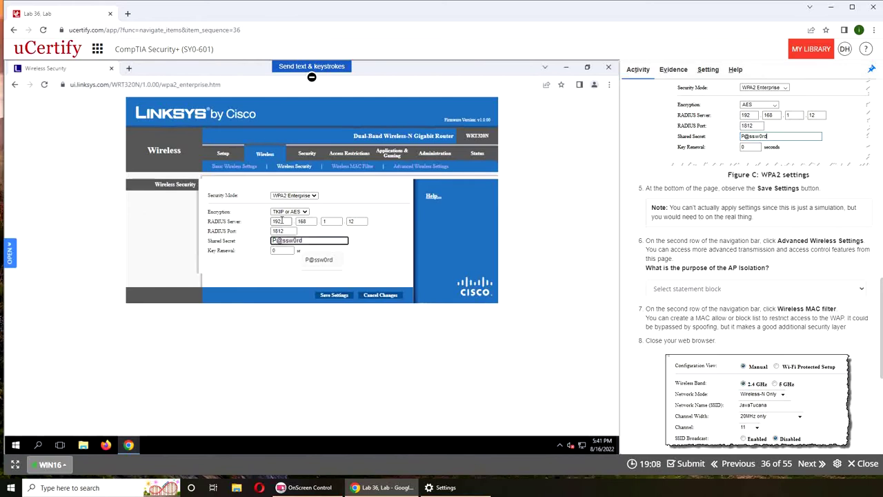
{"action": "key", "text": "Tab"}
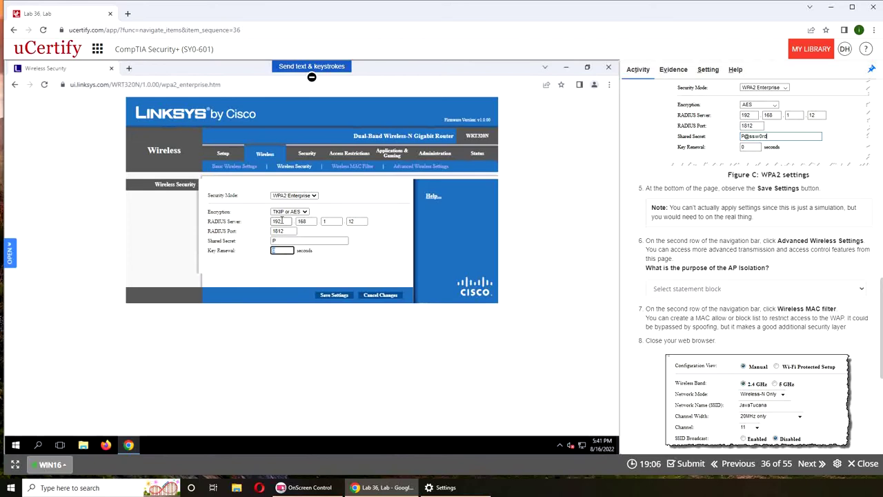
{"action": "left_click", "coordinate": [343, 296]}
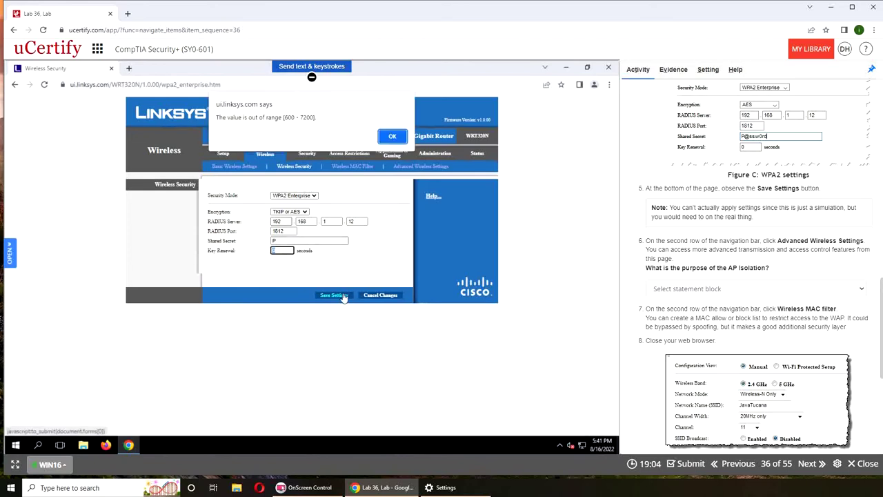
{"action": "left_click", "coordinate": [392, 139]}
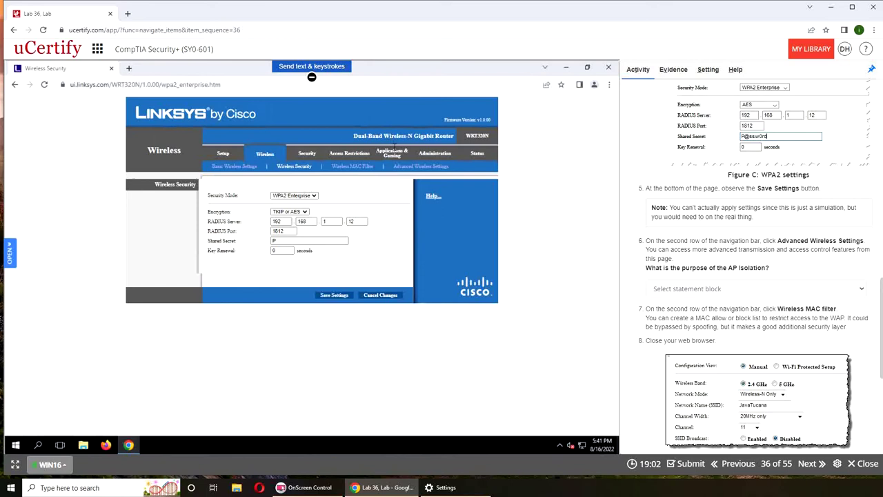
Go to Advanced Wireless Settings via the MAC filter page and highlight the note about not applying settings
{"action": "left_click", "coordinate": [339, 170]}
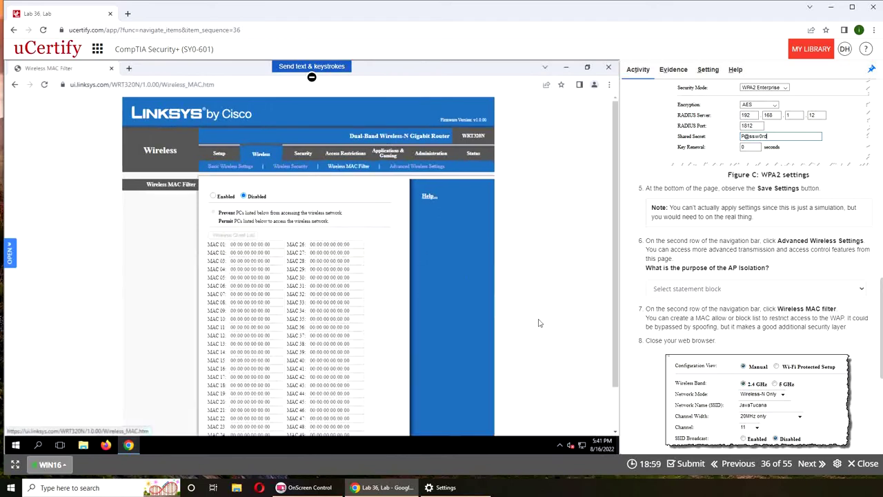
{"action": "left_click", "coordinate": [428, 169]}
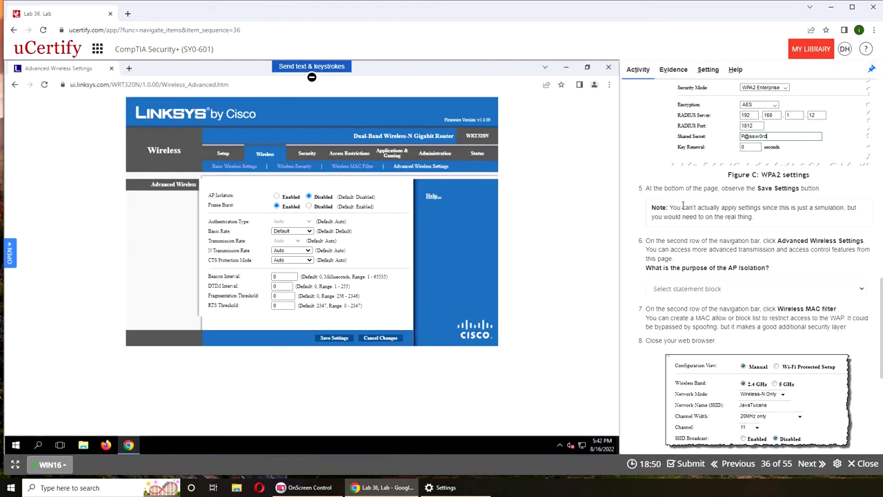
{"action": "left_click_drag", "start_coordinate": [673, 207], "coordinate": [766, 229]}
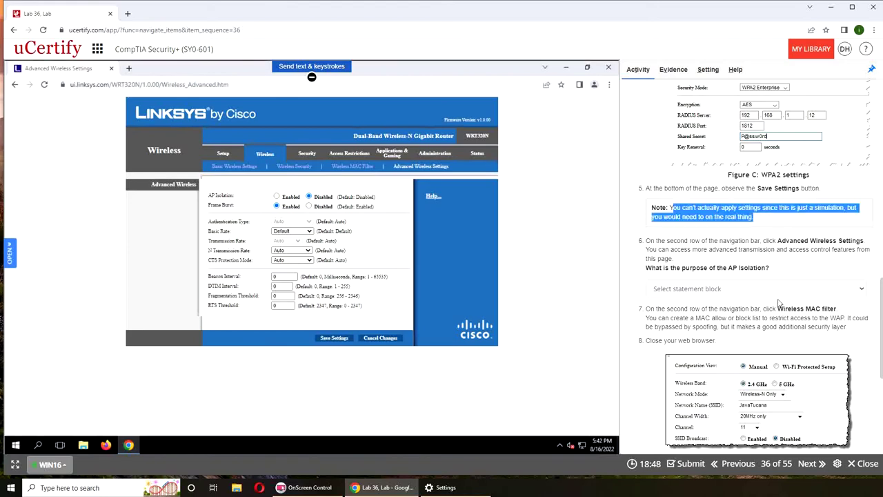
{"action": "scroll", "coordinate": [732, 327], "scroll_direction": "down", "scroll_amount": 3}
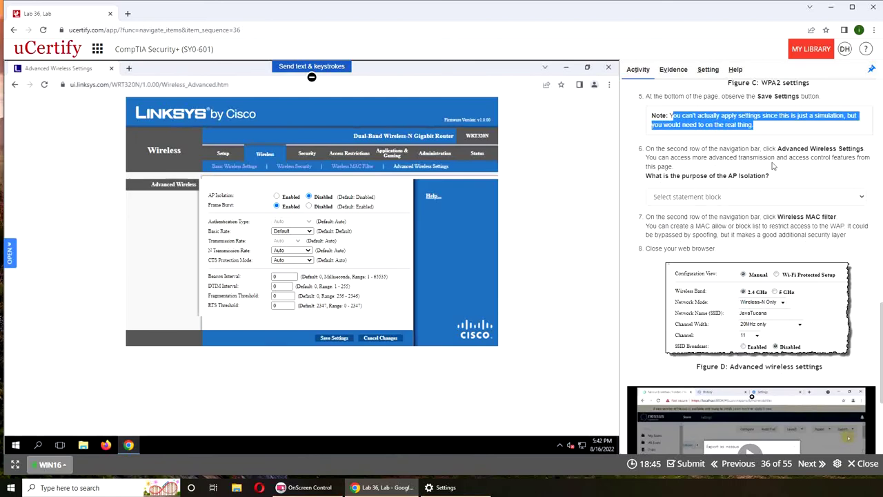
Close the AP Isolation answer list unanswered and return to the Wireless MAC Filter page
{"action": "left_click", "coordinate": [705, 207]}
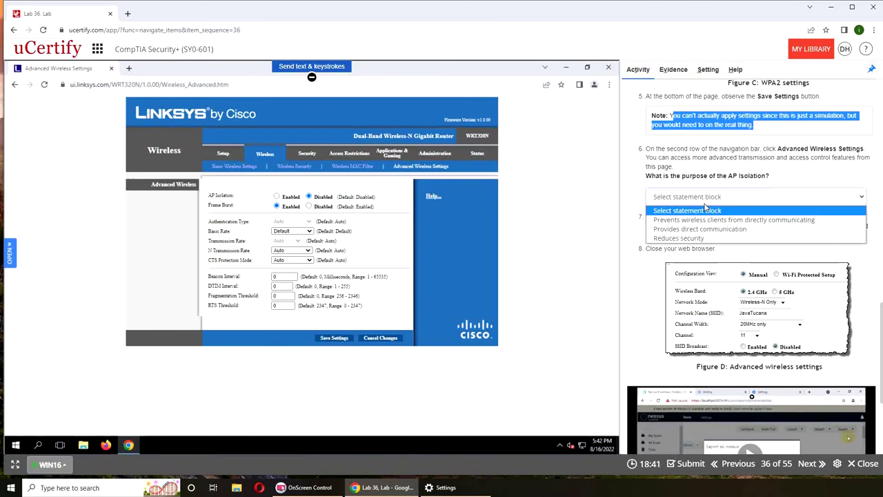
{"action": "left_click", "coordinate": [743, 175]}
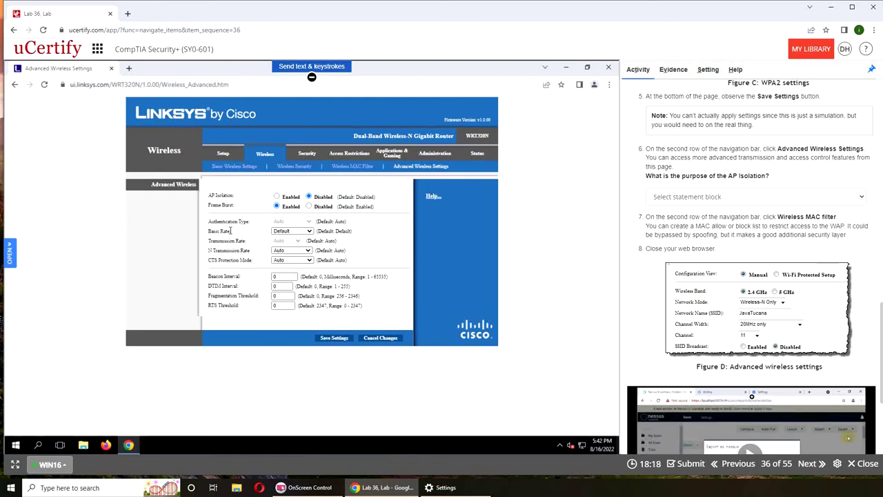
{"action": "left_click", "coordinate": [370, 170]}
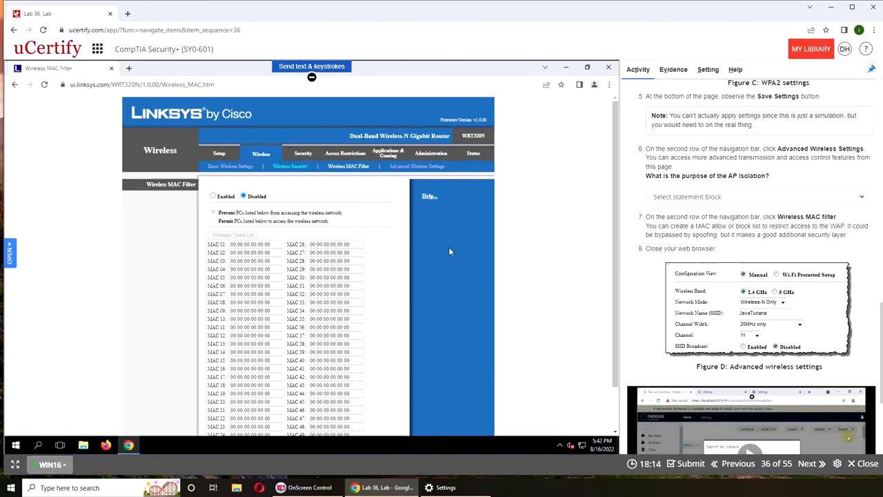
{"action": "scroll", "coordinate": [296, 190], "scroll_direction": "down", "scroll_amount": 1}
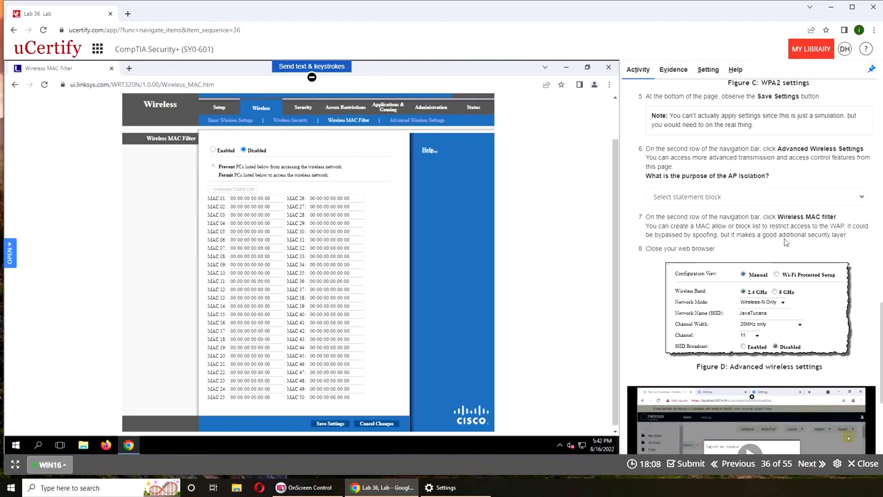
{"action": "scroll", "coordinate": [733, 243], "scroll_direction": "down", "scroll_amount": 3}
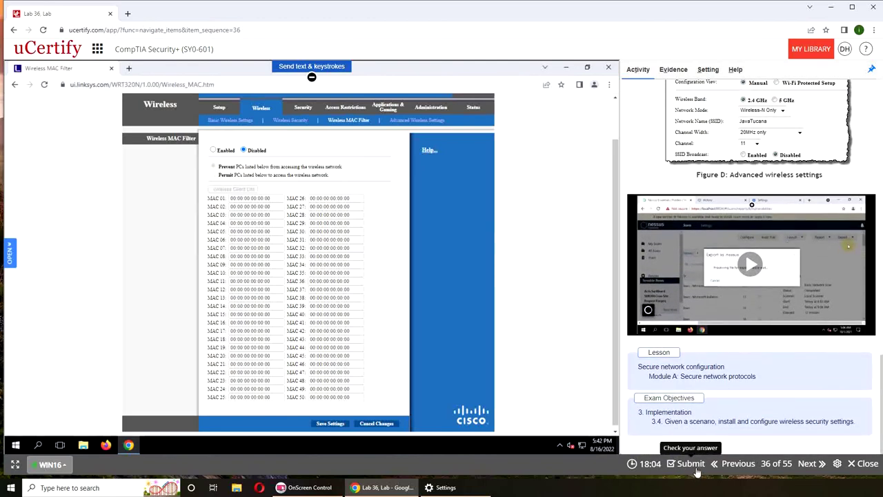
Submit the lab and answer AP Isolation with 'Prevents wireless clients from directly communicating'
{"action": "left_click", "coordinate": [660, 439]}
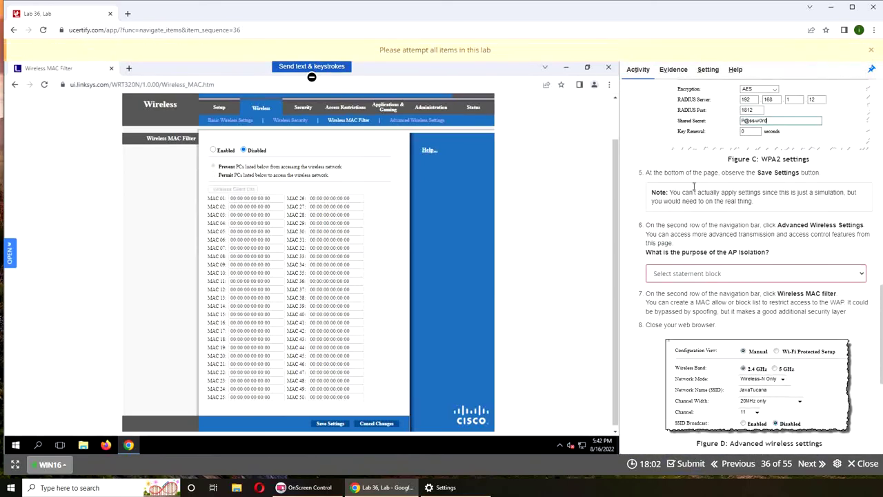
{"action": "scroll", "coordinate": [674, 263], "scroll_direction": "up", "scroll_amount": 1}
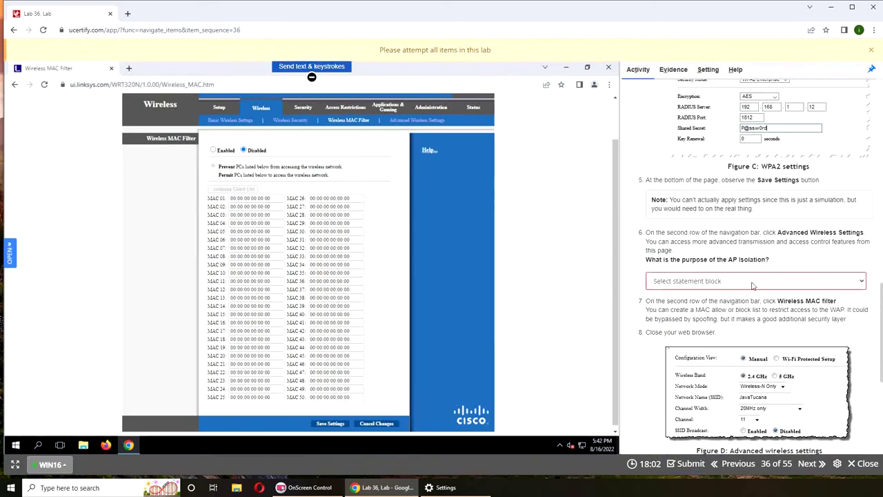
{"action": "left_click", "coordinate": [693, 274]}
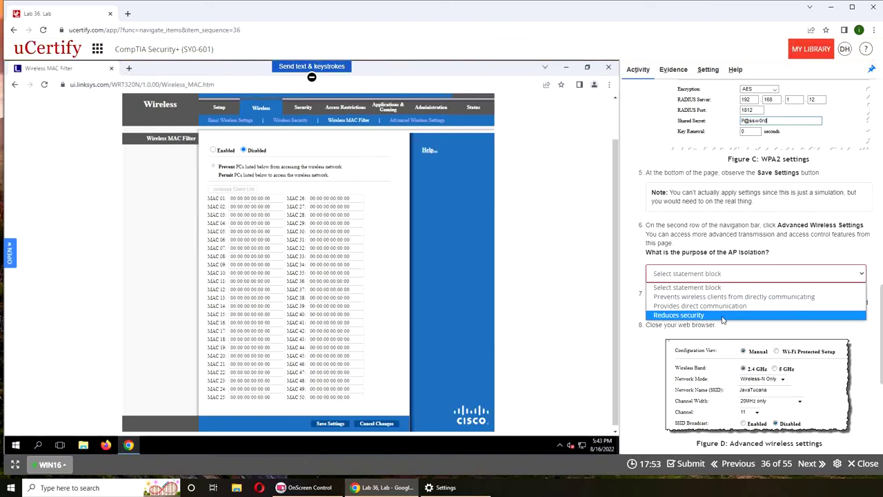
{"action": "left_click", "coordinate": [686, 298]}
{"action": "scroll", "coordinate": [676, 331], "scroll_direction": "down", "scroll_amount": 4}
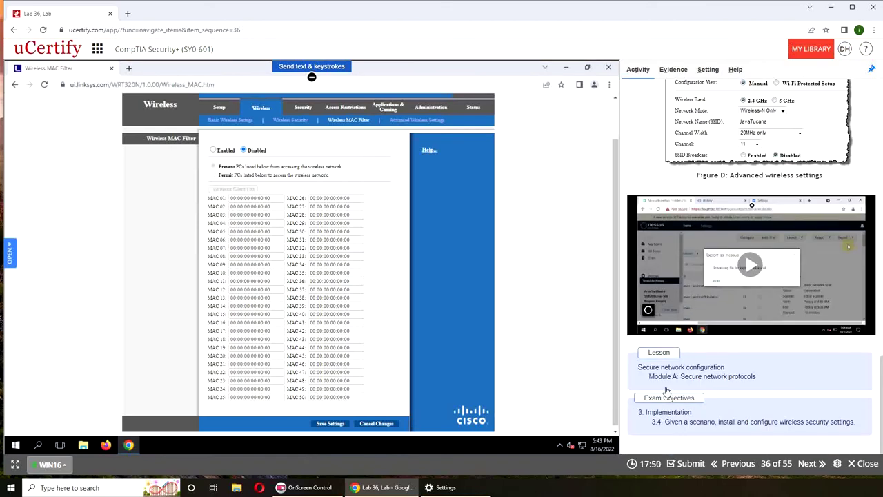
Review the Correct result in the instructions, then switch the side panel to Evidence
{"action": "scroll", "coordinate": [689, 435], "scroll_direction": "up", "scroll_amount": 2}
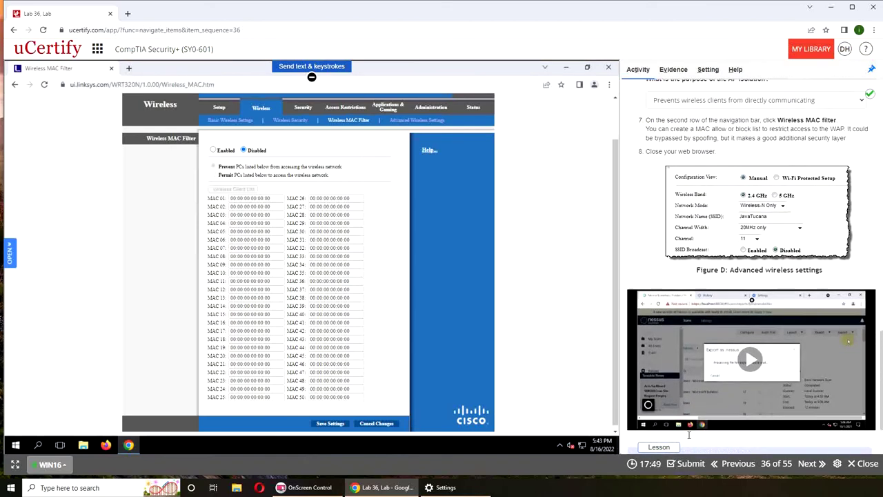
{"action": "scroll", "coordinate": [742, 338], "scroll_direction": "up", "scroll_amount": 10}
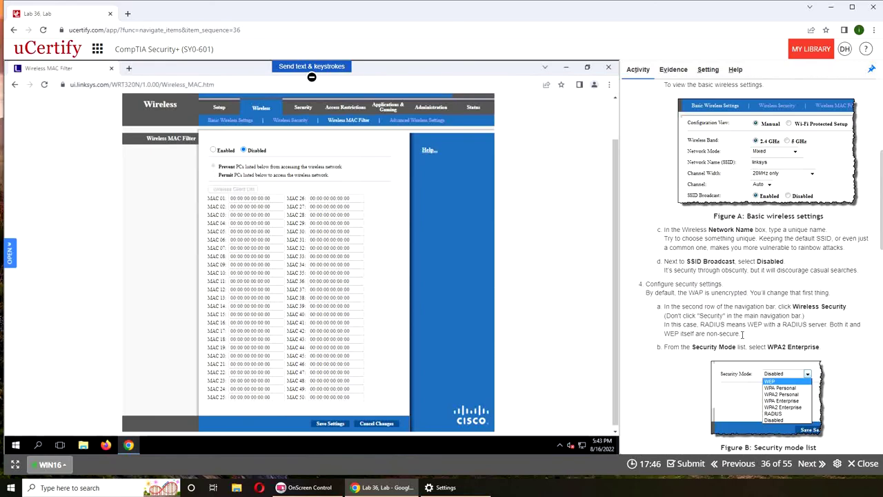
{"action": "scroll", "coordinate": [742, 338], "scroll_direction": "up", "scroll_amount": 5}
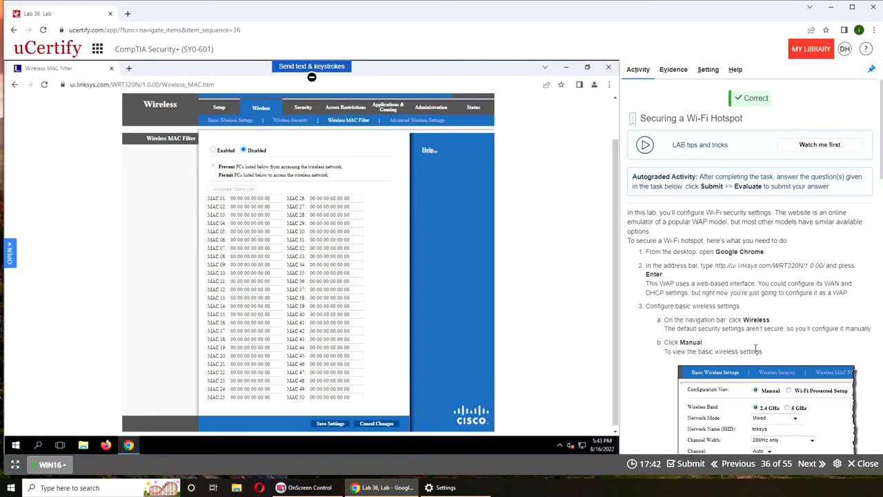
{"action": "scroll", "coordinate": [766, 320], "scroll_direction": "down", "scroll_amount": 15}
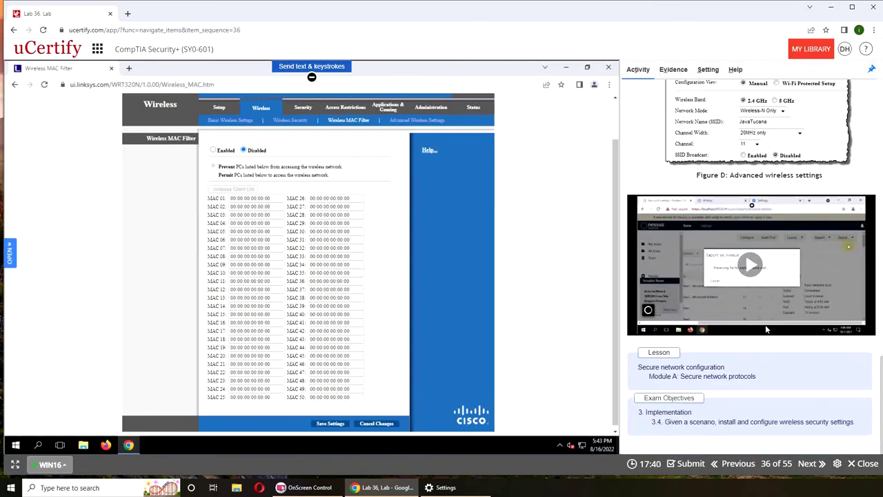
{"action": "scroll", "coordinate": [725, 388], "scroll_direction": "up", "scroll_amount": 4}
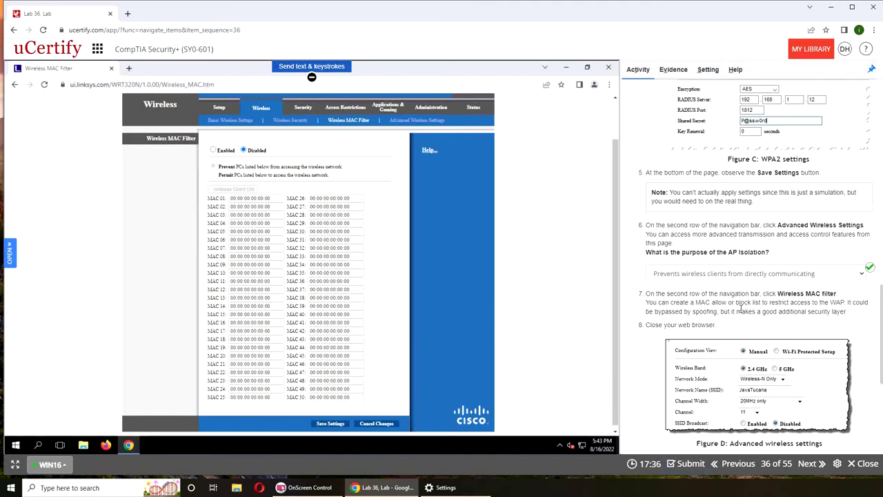
{"action": "scroll", "coordinate": [740, 308], "scroll_direction": "down", "scroll_amount": 6}
{"action": "scroll", "coordinate": [798, 314], "scroll_direction": "up", "scroll_amount": 5}
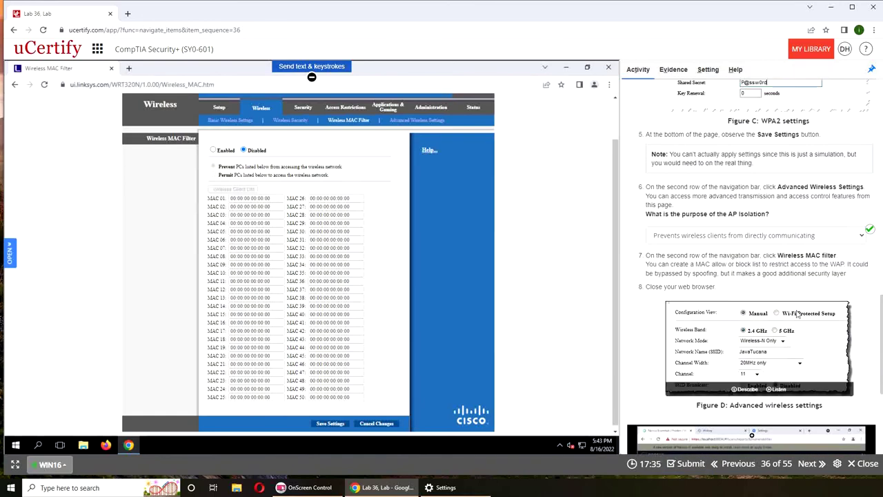
{"action": "scroll", "coordinate": [798, 313], "scroll_direction": "down", "scroll_amount": 3}
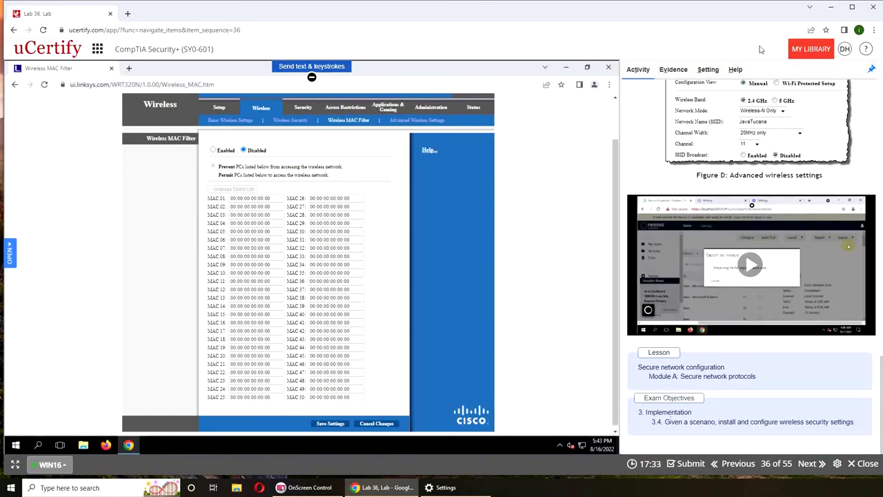
{"action": "left_click", "coordinate": [673, 70]}
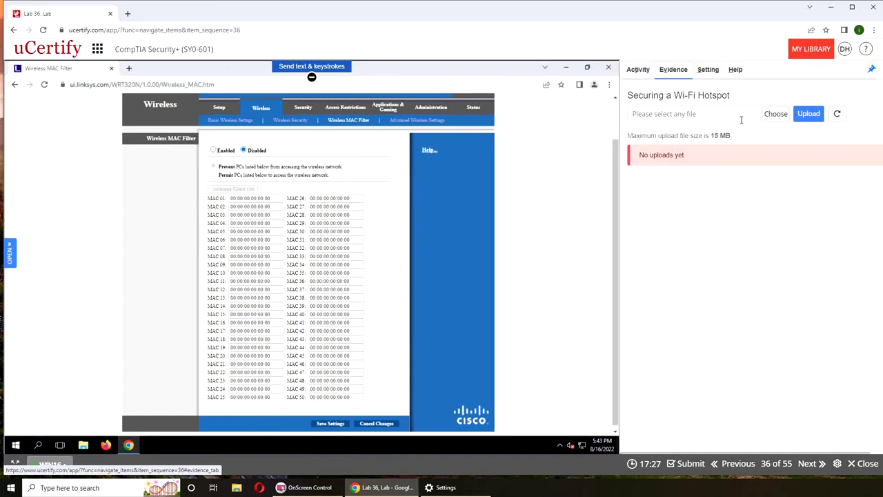
Return the side panel to the Activity instructions and scroll up to the Correct mark
{"action": "left_click", "coordinate": [639, 70]}
{"action": "scroll", "coordinate": [765, 339], "scroll_direction": "down", "scroll_amount": 15}
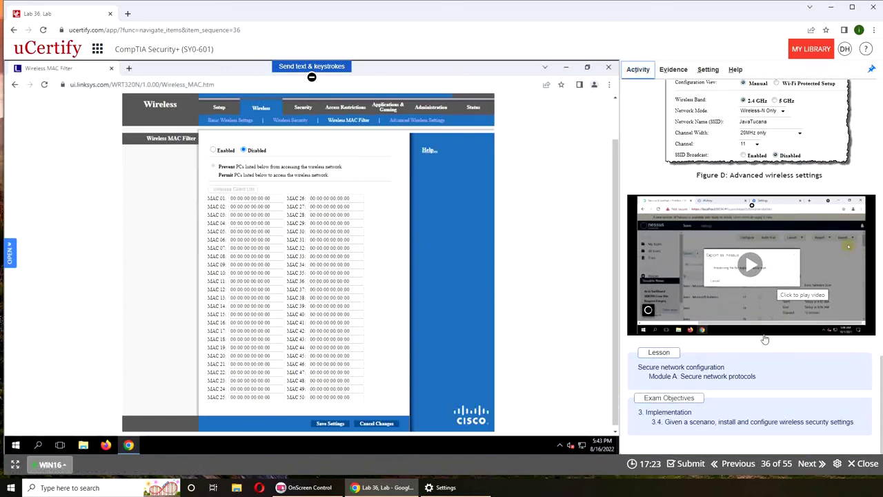
{"action": "scroll", "coordinate": [660, 200], "scroll_direction": "up", "scroll_amount": 4}
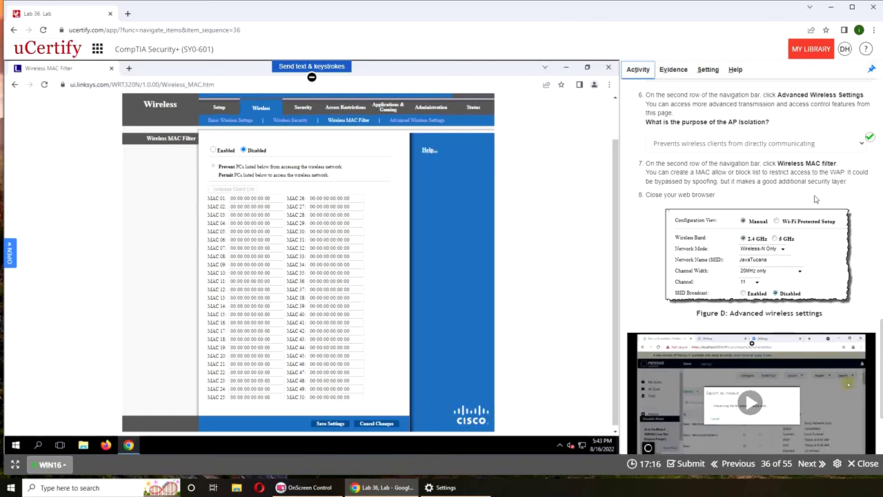
{"action": "scroll", "coordinate": [815, 199], "scroll_direction": "down", "scroll_amount": 2}
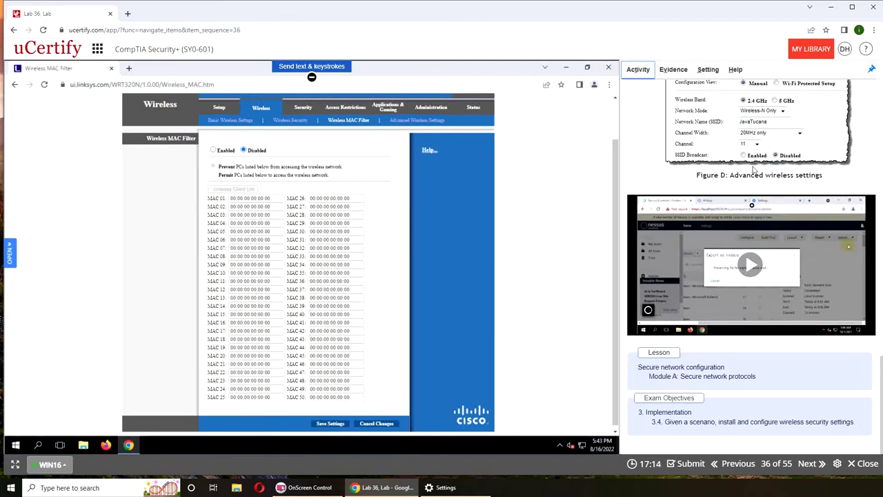
{"action": "scroll", "coordinate": [814, 199], "scroll_direction": "up", "scroll_amount": 3}
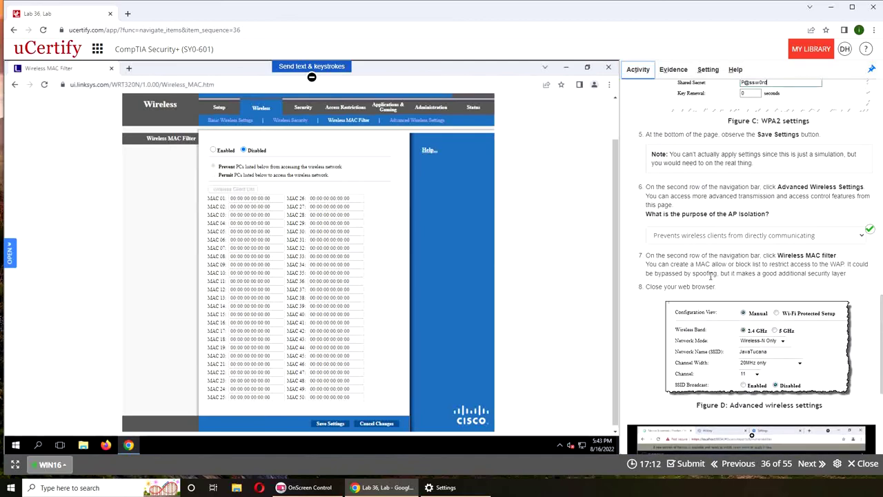
{"action": "scroll", "coordinate": [710, 275], "scroll_direction": "up", "scroll_amount": 8}
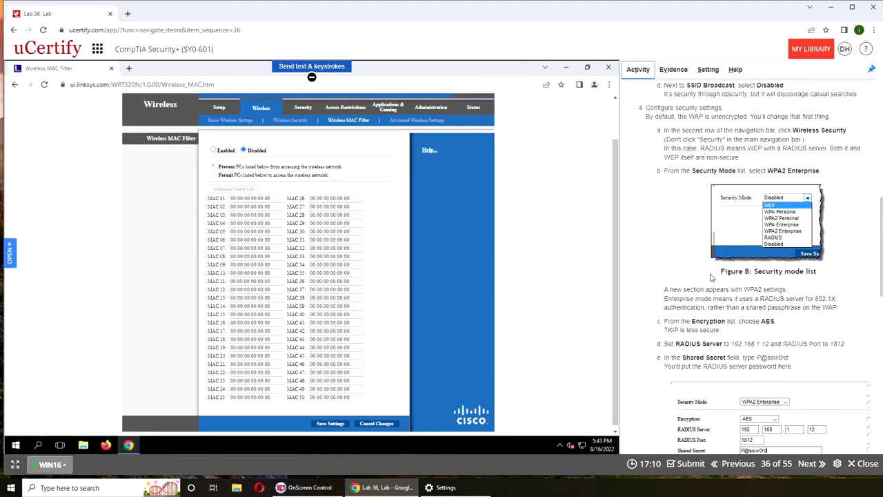
{"action": "scroll", "coordinate": [712, 276], "scroll_direction": "up", "scroll_amount": 4}
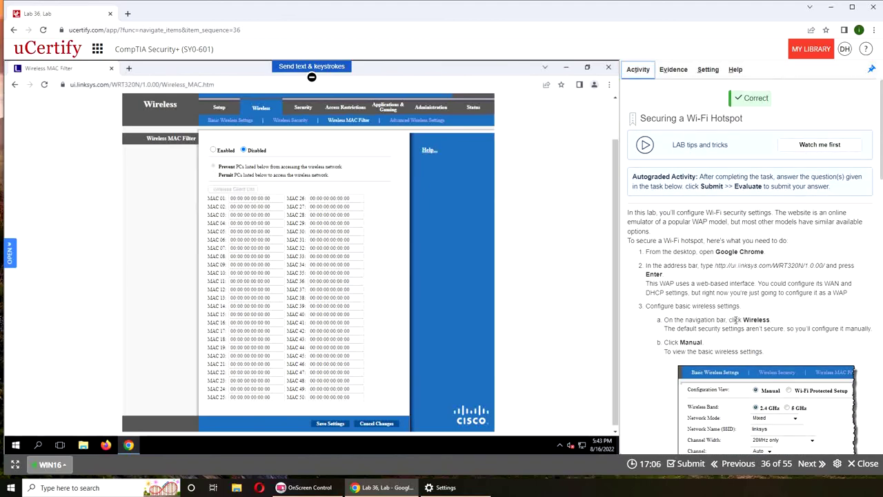
Duplicate the Lab 36 browser tab into a second tab
{"action": "right_click", "coordinate": [77, 17]}
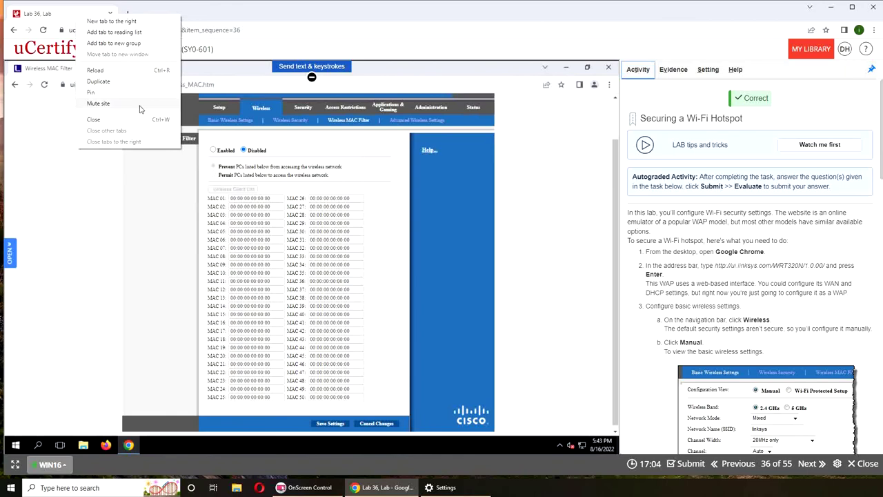
{"action": "left_click", "coordinate": [98, 81]}
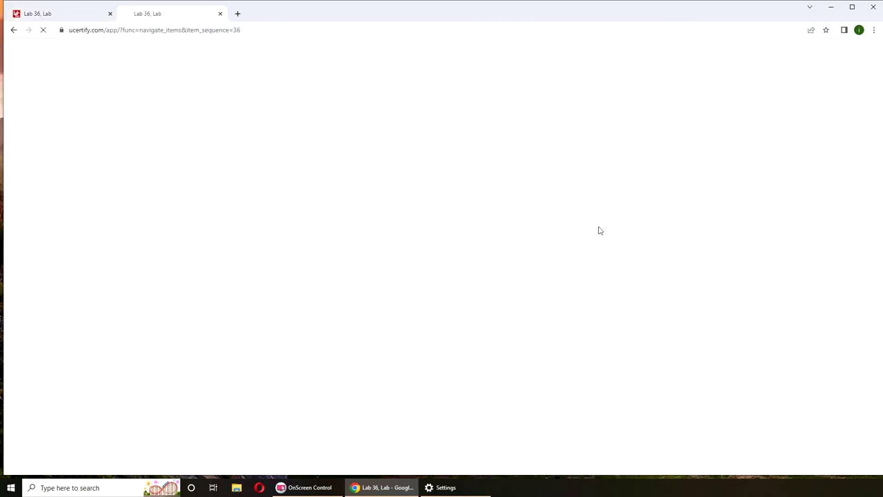